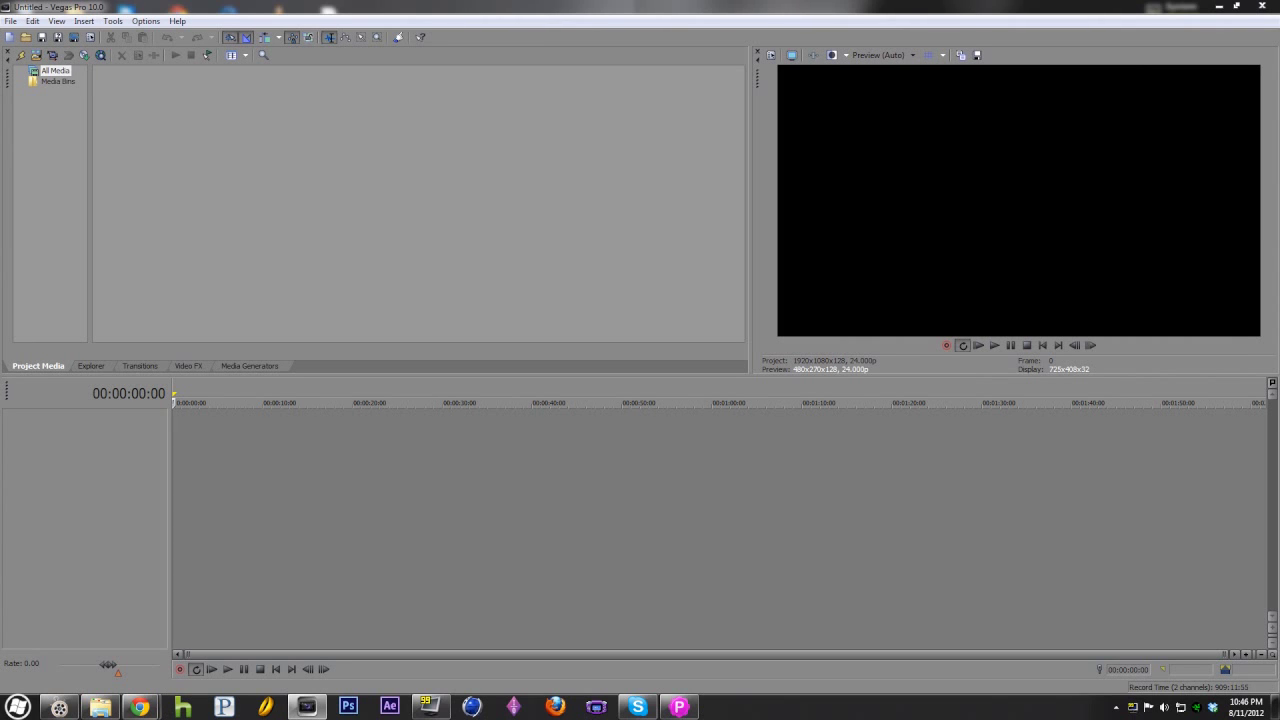
Switch to the file explorer and open the Videos And Such (A:) drive
click(100, 706)
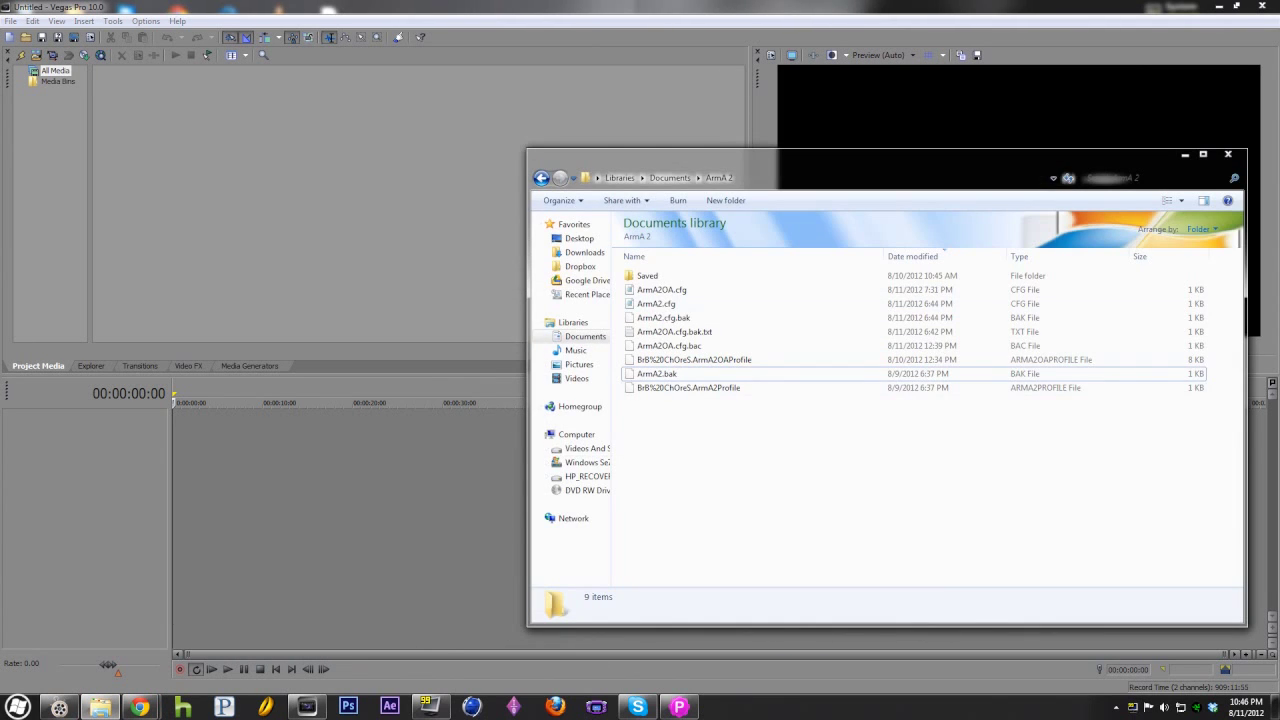
drag(800, 160, 614, 97)
click(402, 385)
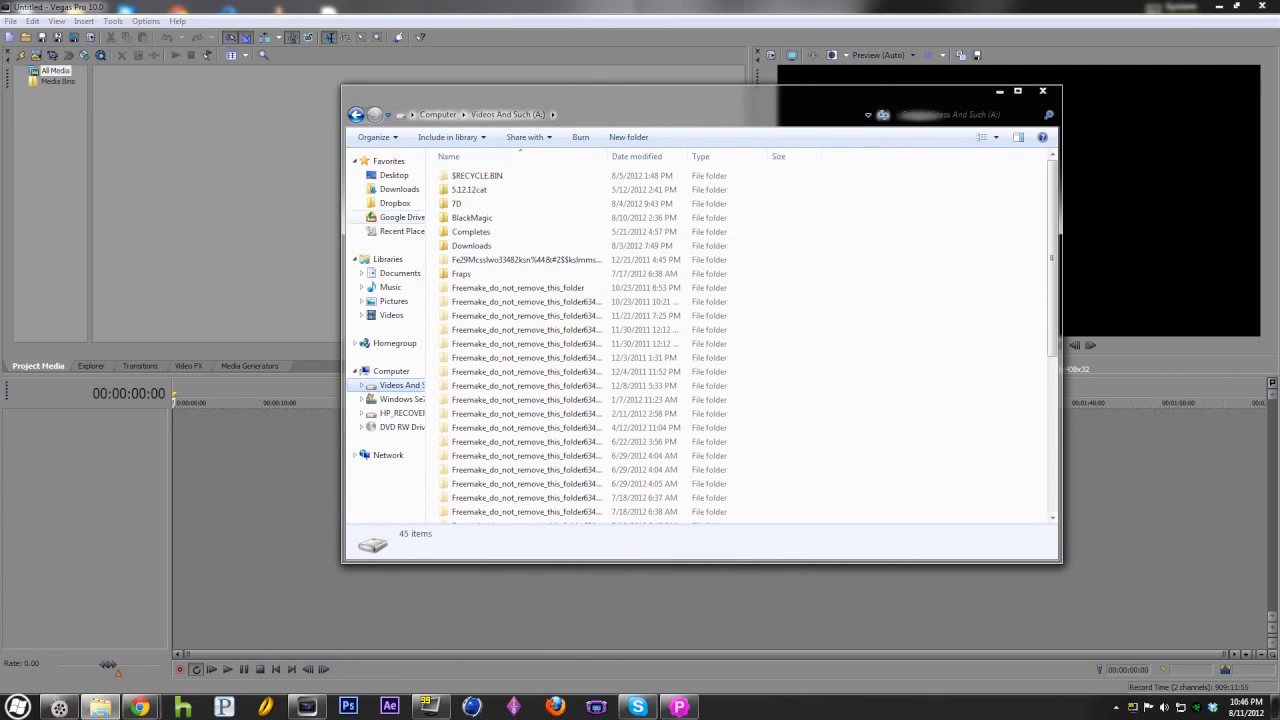
click(10, 20)
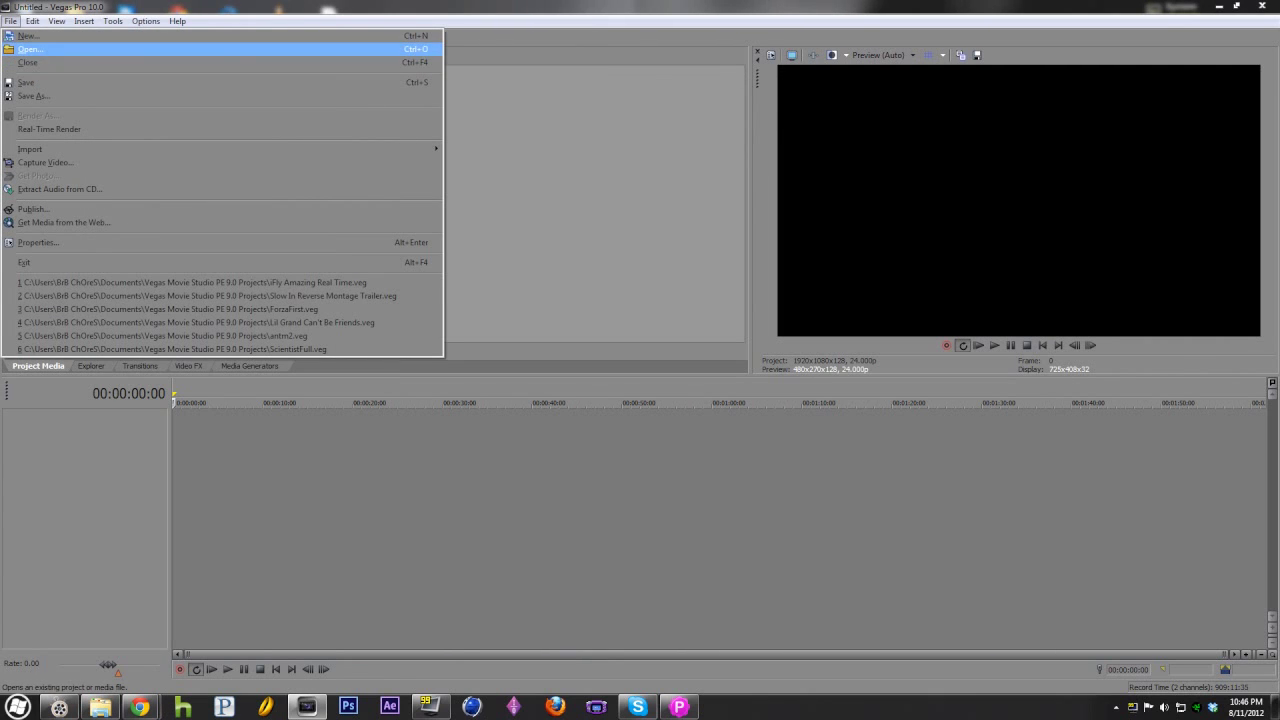
click(30, 49)
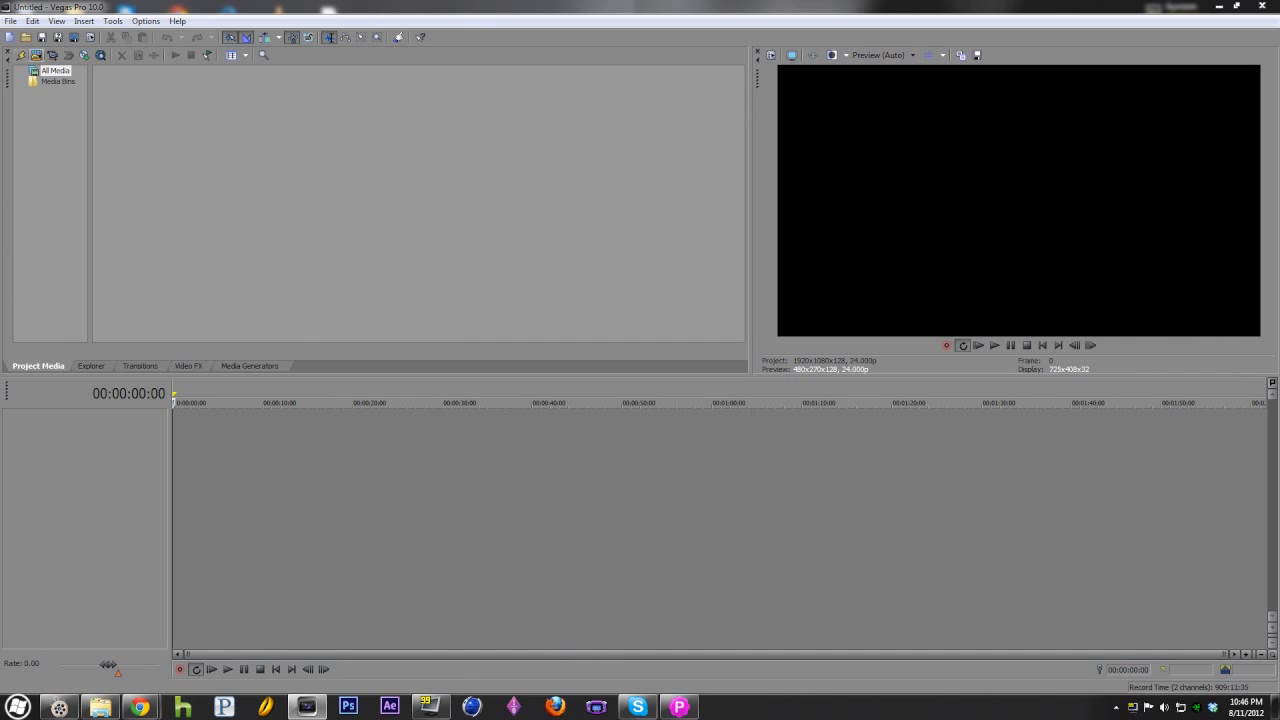
click(36, 55)
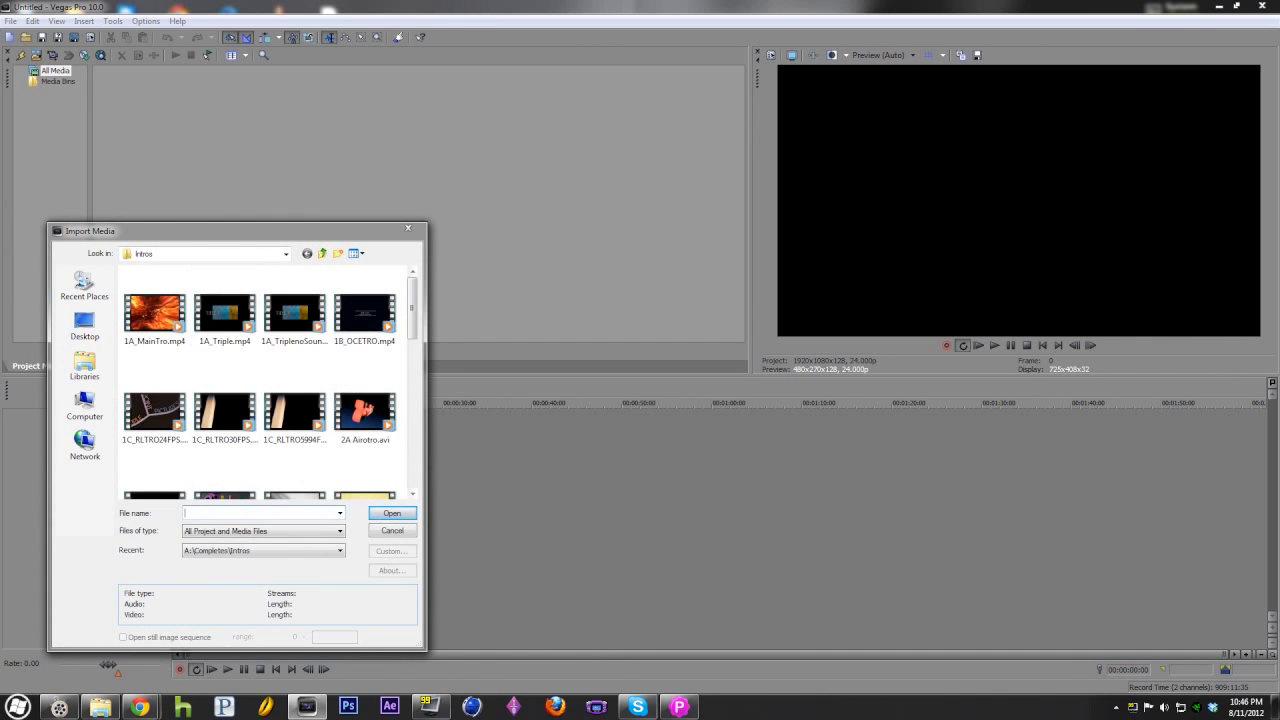
click(392, 530)
Return to the file explorer, look through the BlackMagic folder and go back to the A: drive
click(100, 706)
click(526, 259)
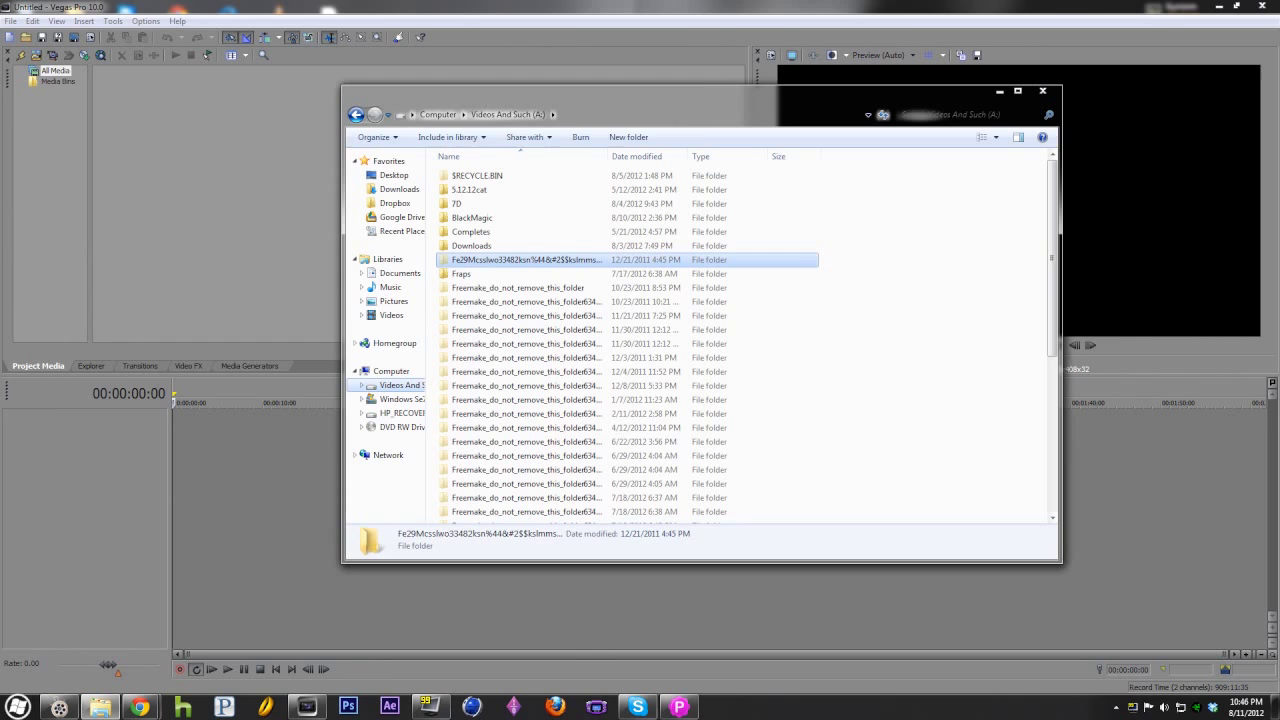
key(Up)
key(Up)
key(Up)
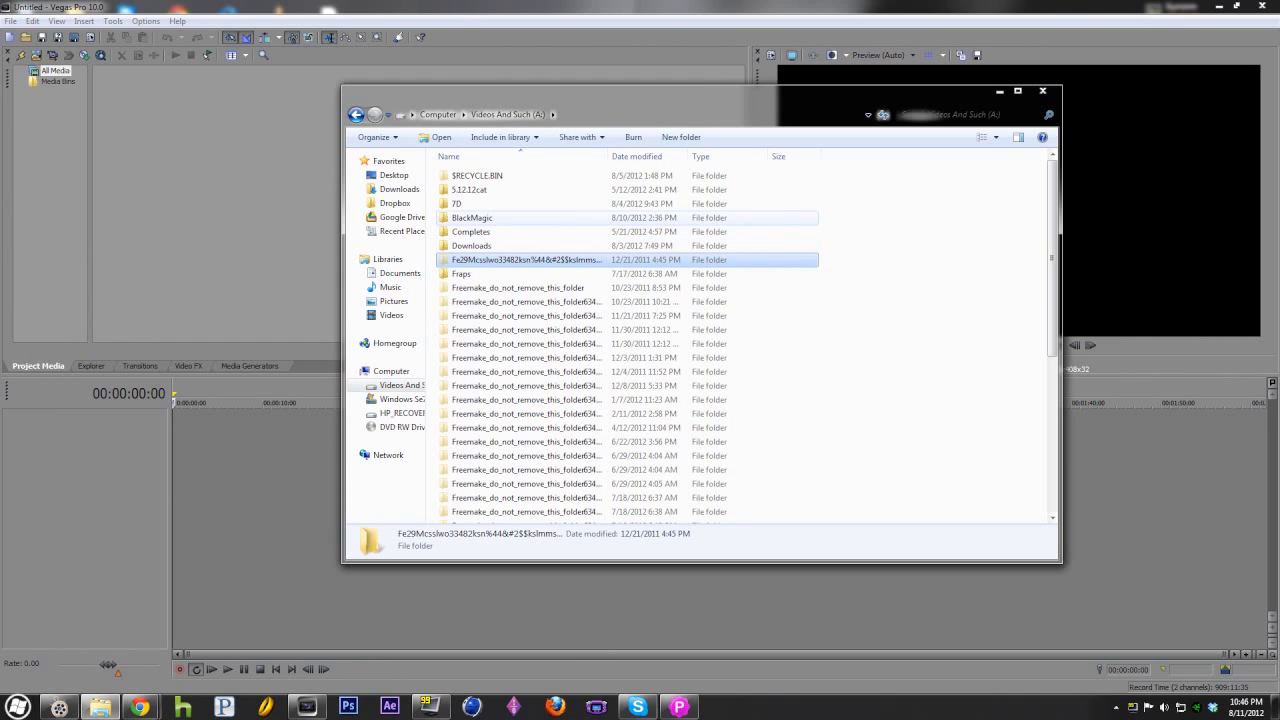
key(Return)
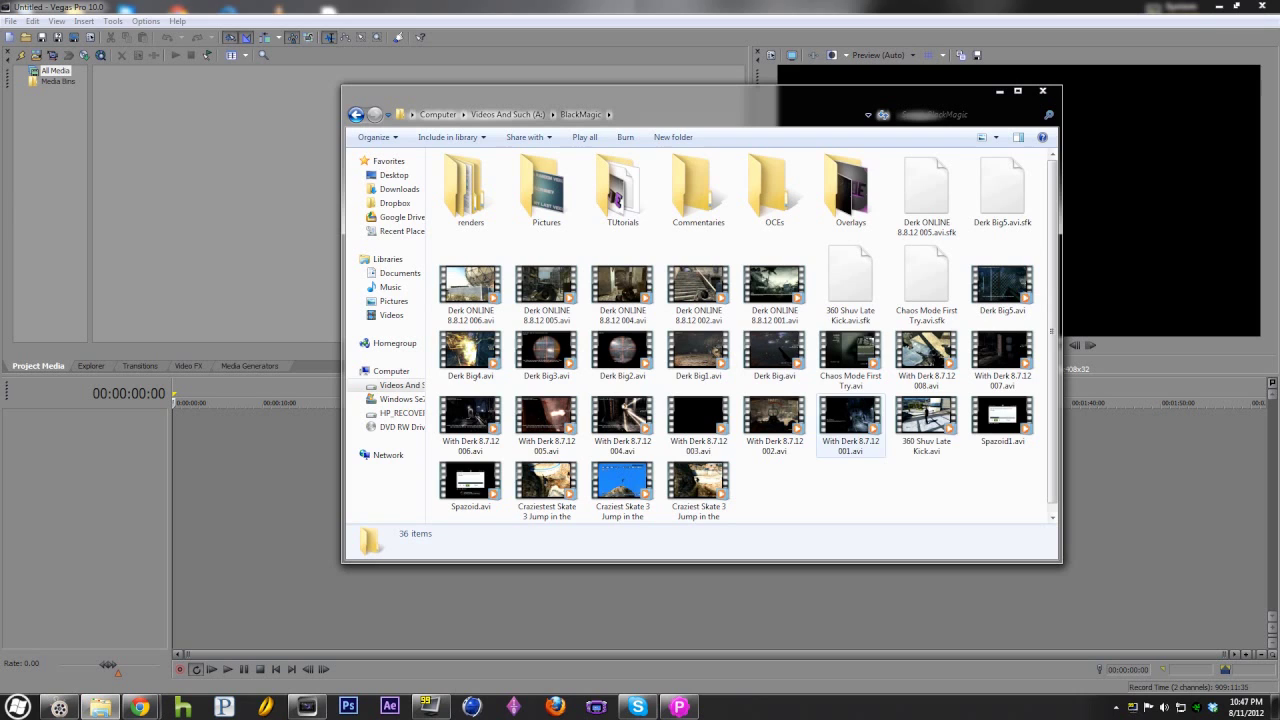
key(BackSpace)
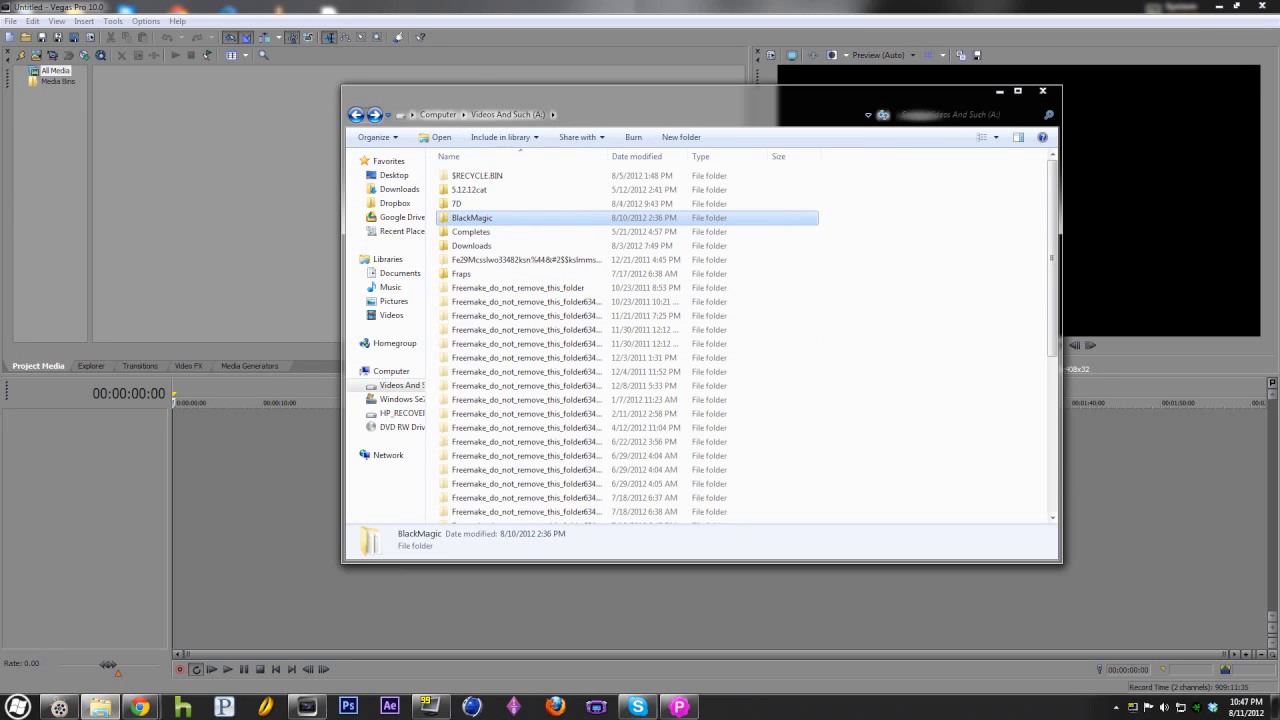
Open the True clips folder located under Completes, Xbox, Clips
key(Down)
key(Return)
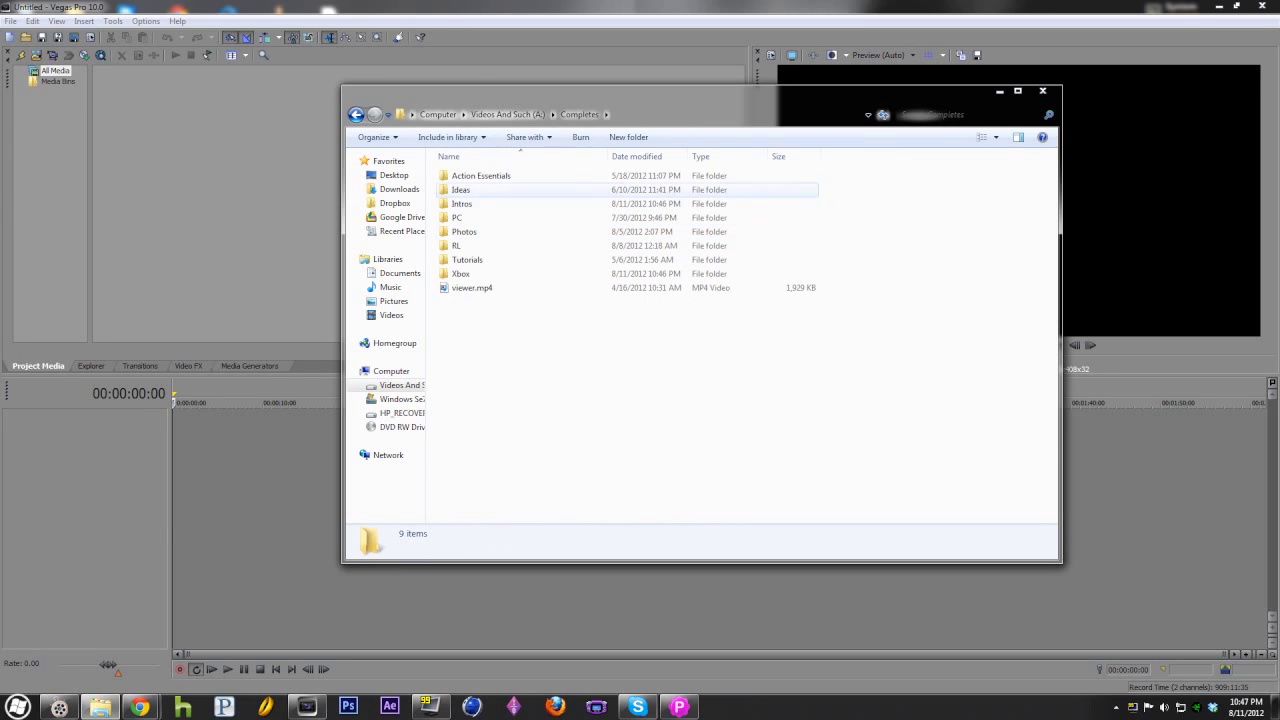
double_click(461, 273)
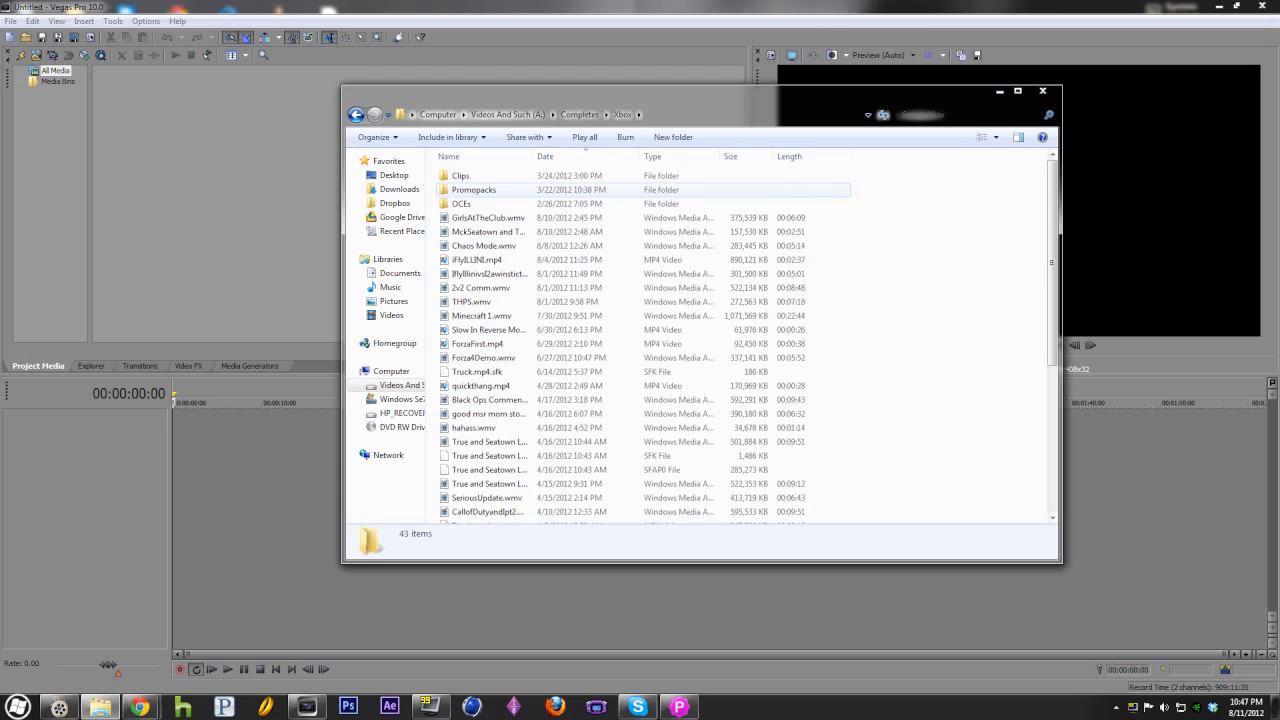
double_click(467, 175)
key(Right)
key(Right)
key(Right)
key(Right)
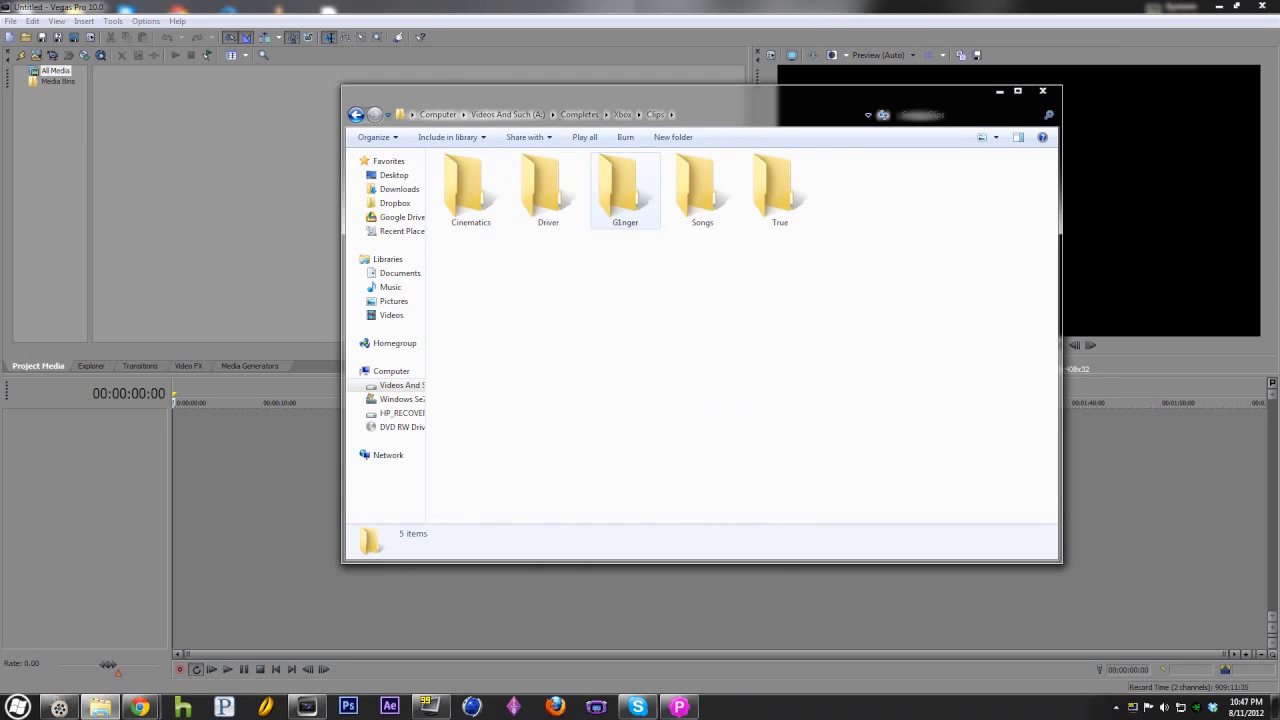
key(Return)
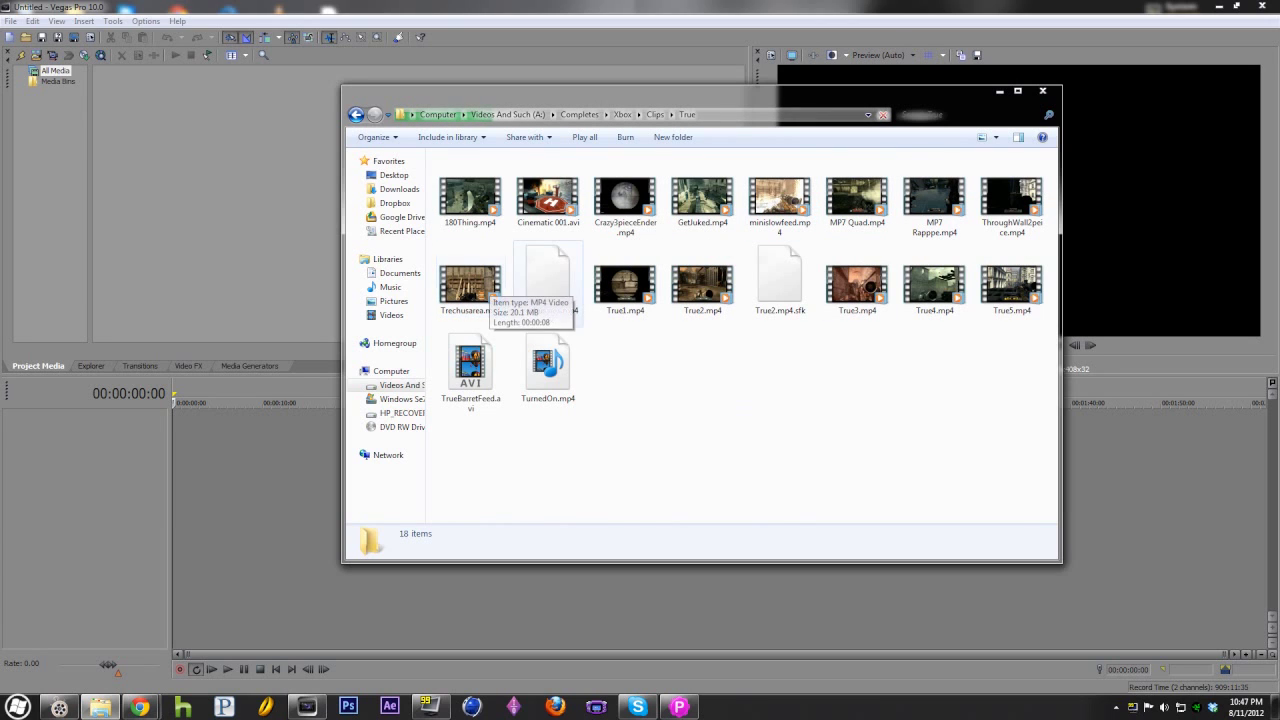
Add minislowfeed.mp4 to the project with its video and audio at the start of the timeline
click(779, 197)
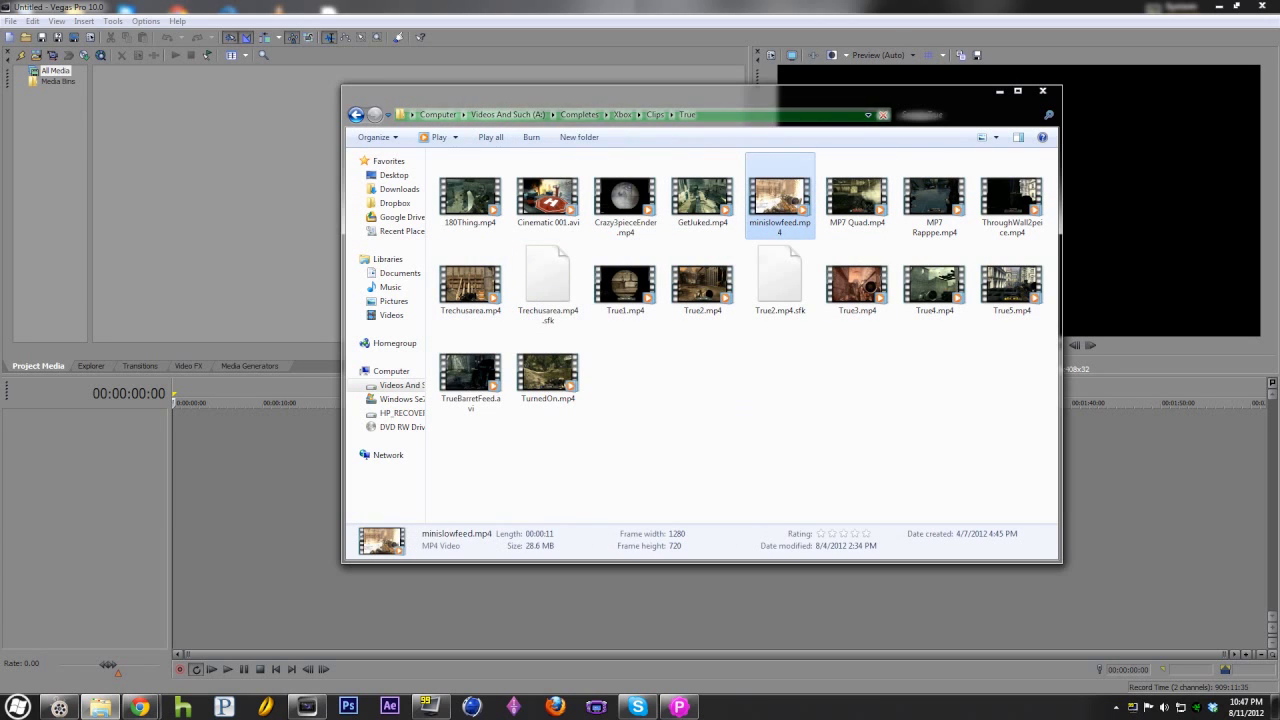
drag(779, 200, 230, 450)
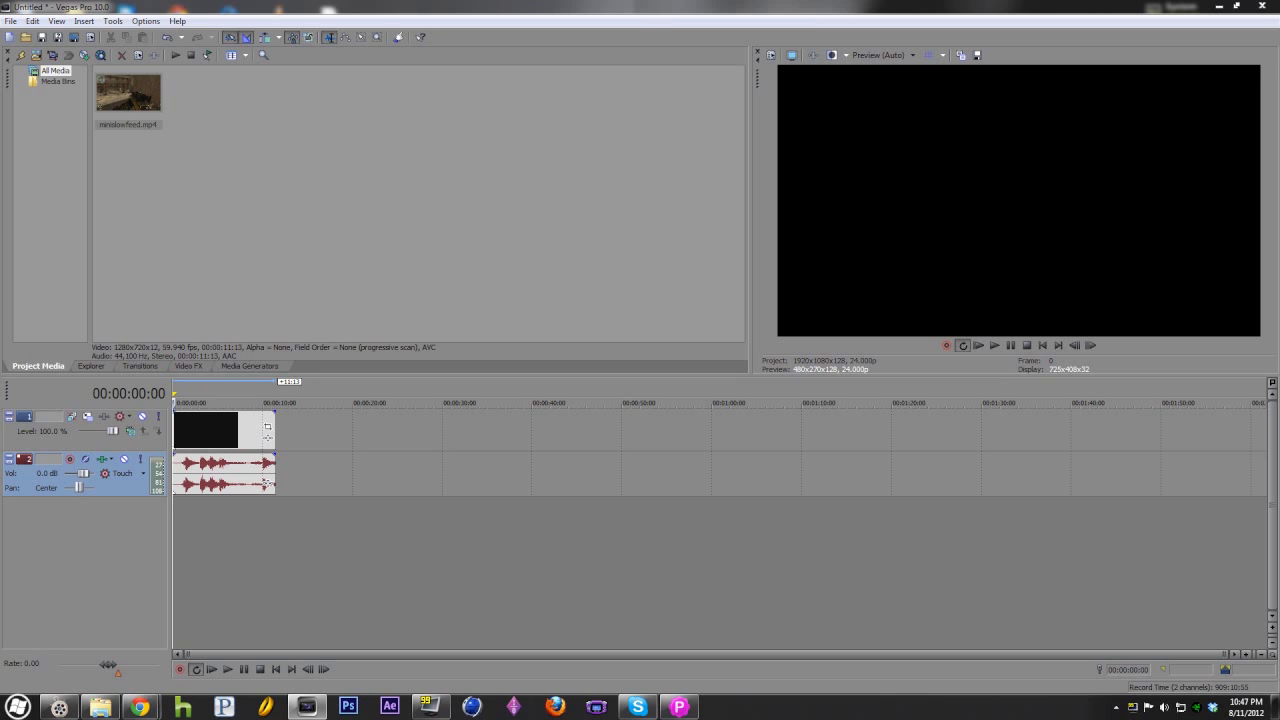
Play the placed clip on the timeline to preview it
click(267, 483)
key(space)
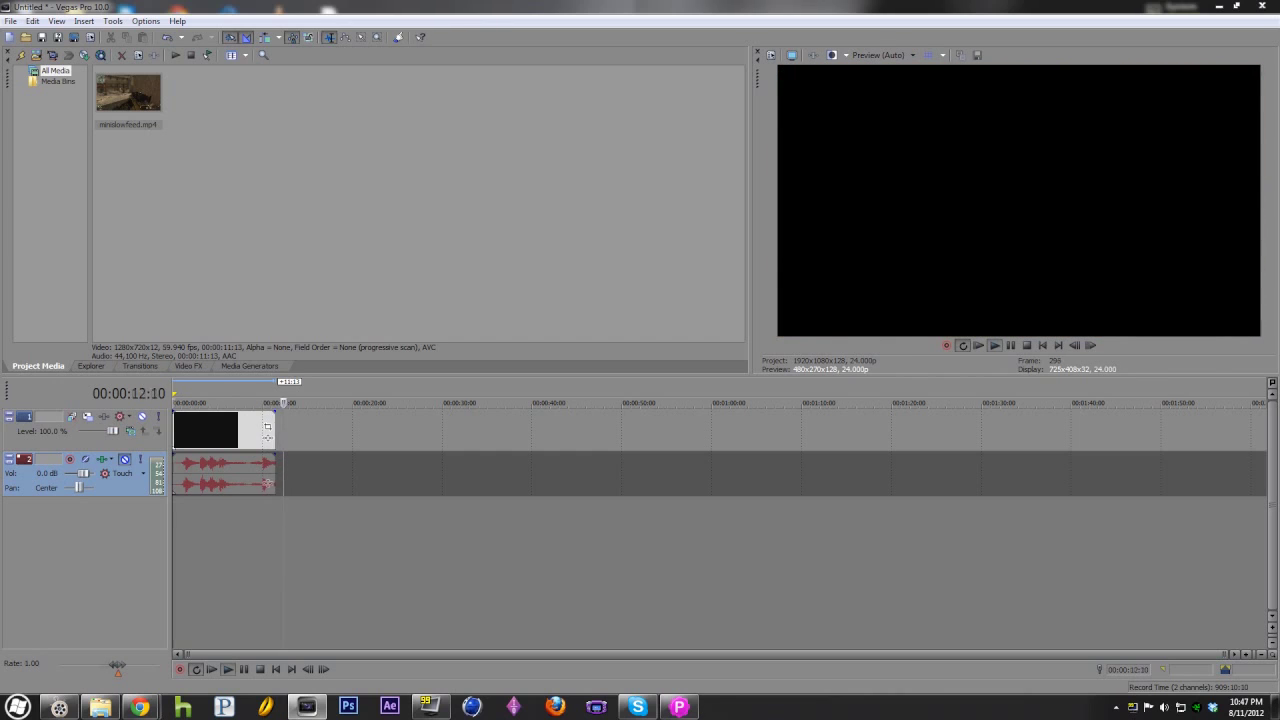
key(space)
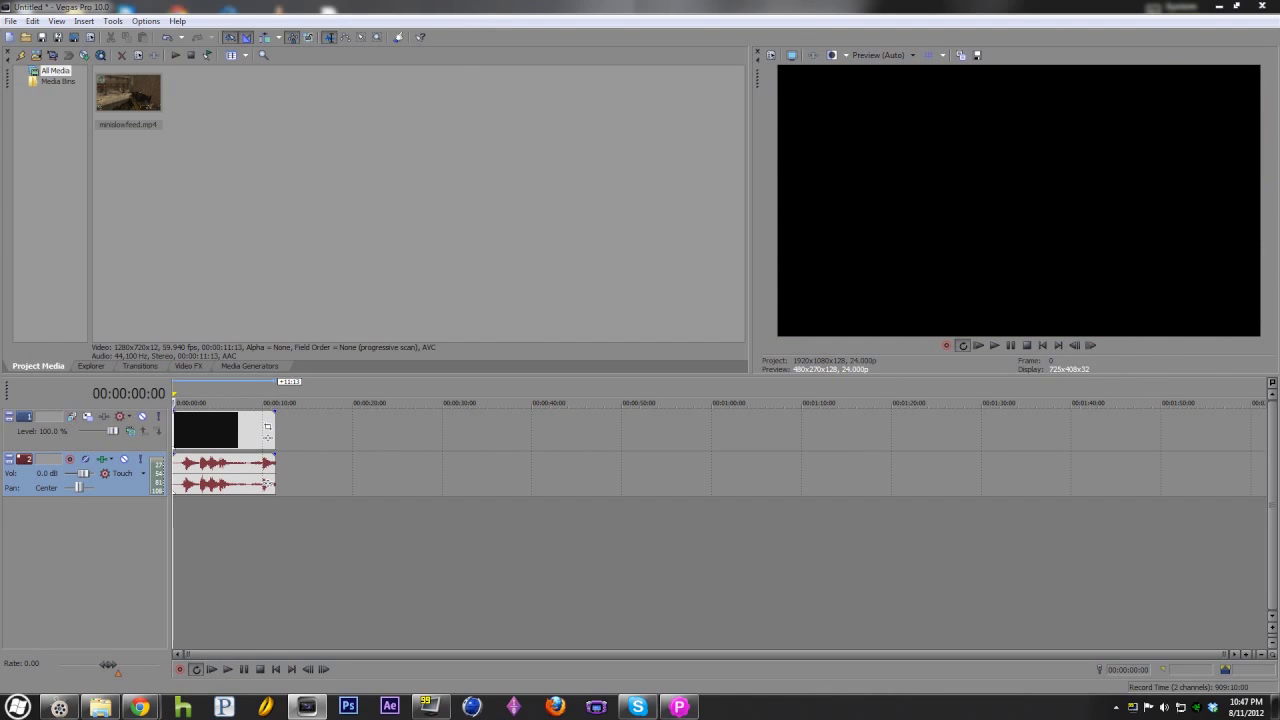
Import Yonas - The Transition_2.mp3 from the desktop and place it on a new audio track below the clip, starting at zero
click(100, 706)
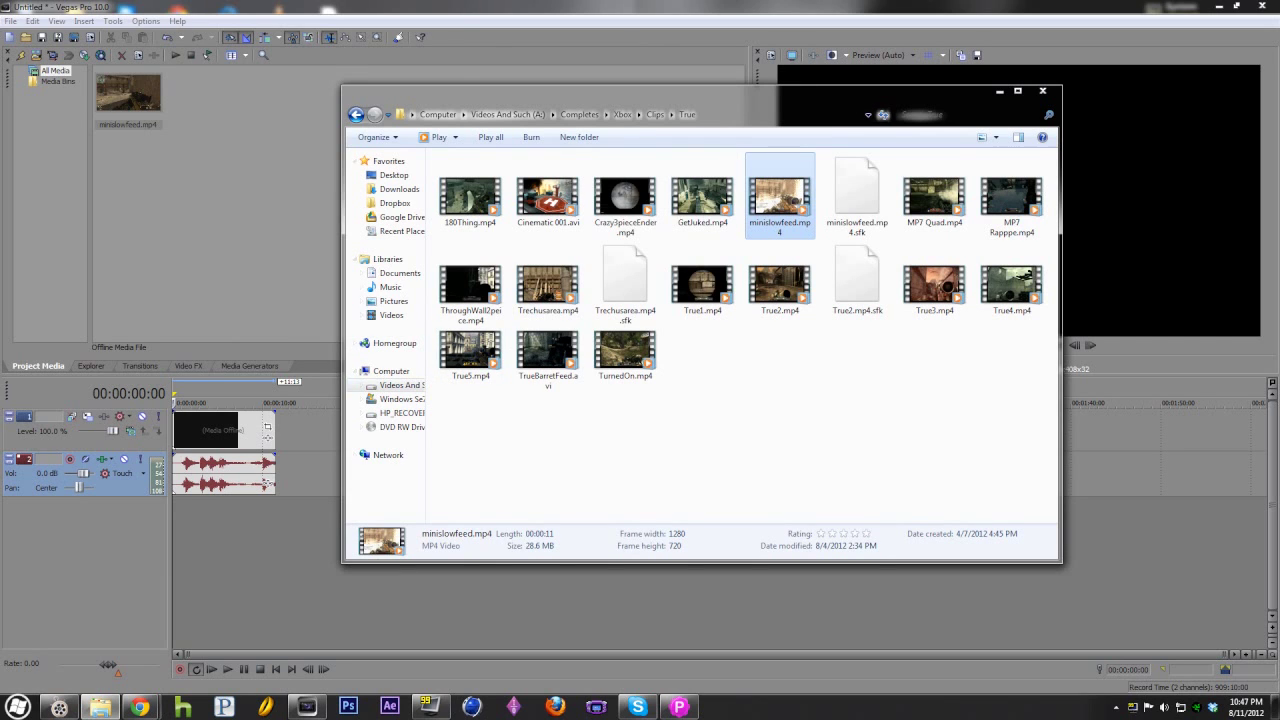
click(999, 91)
click(1274, 707)
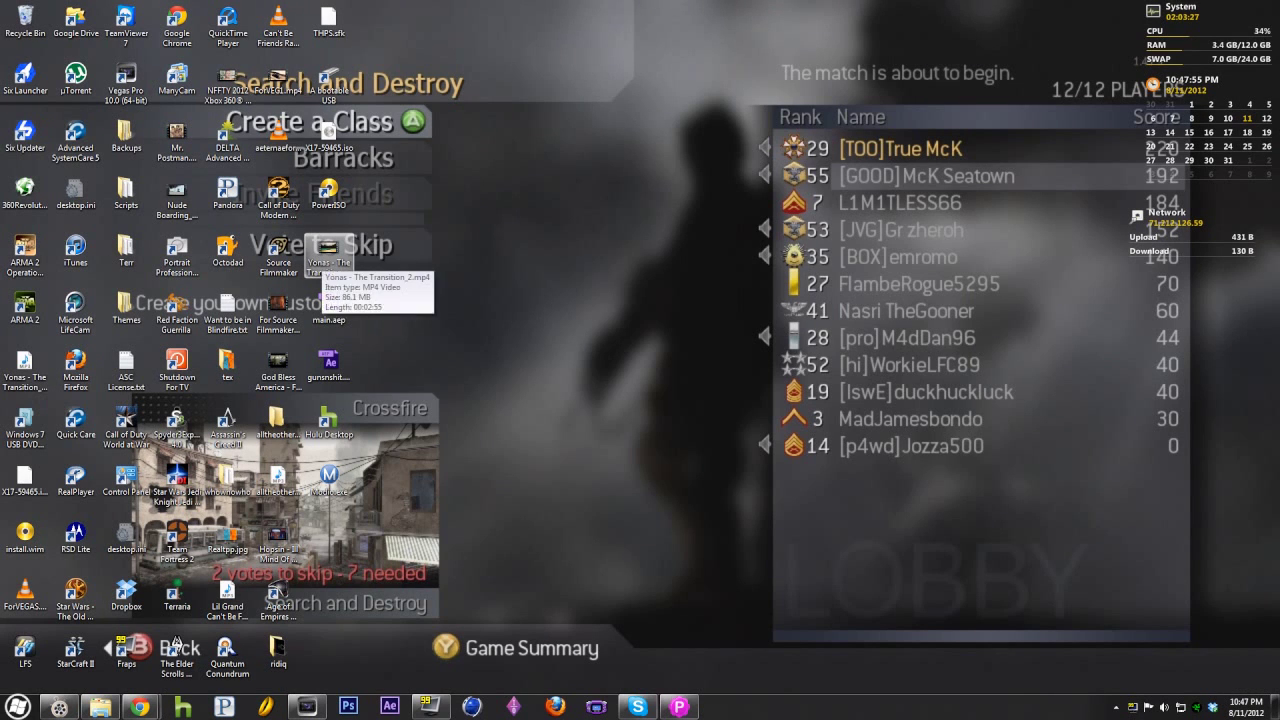
click(25, 362)
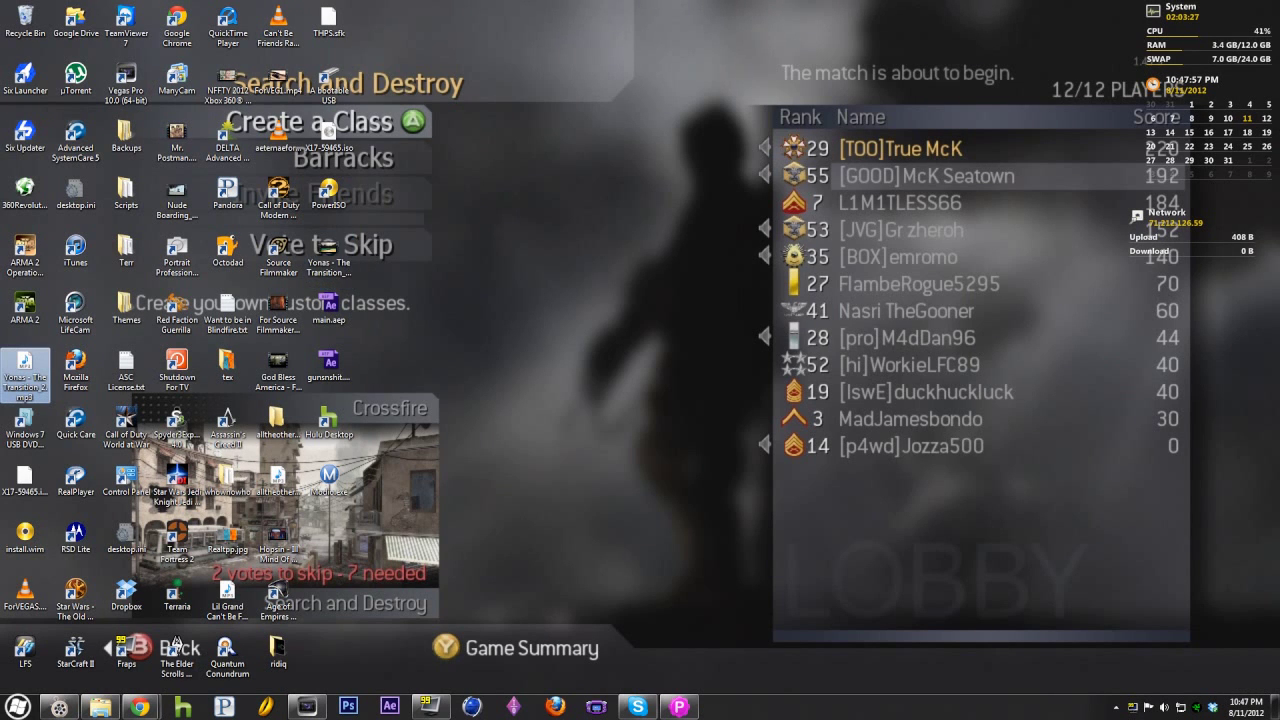
drag(25, 362, 200, 100)
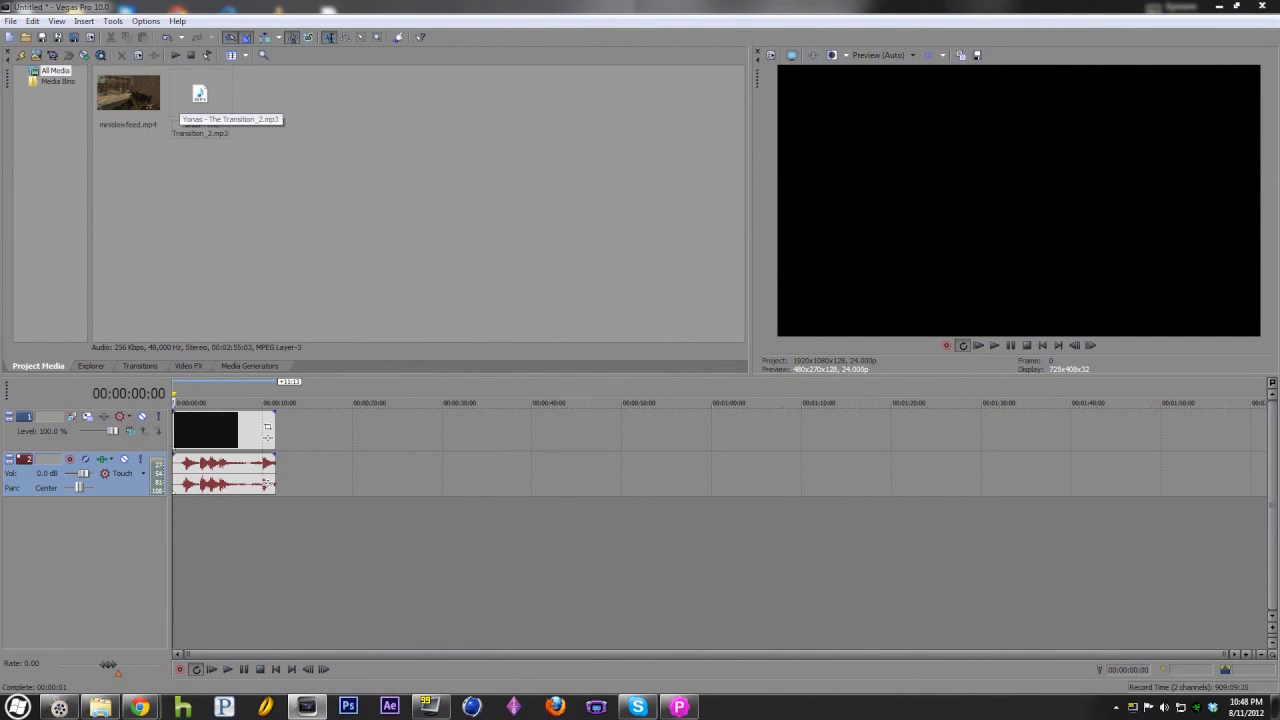
drag(182, 100, 172, 523)
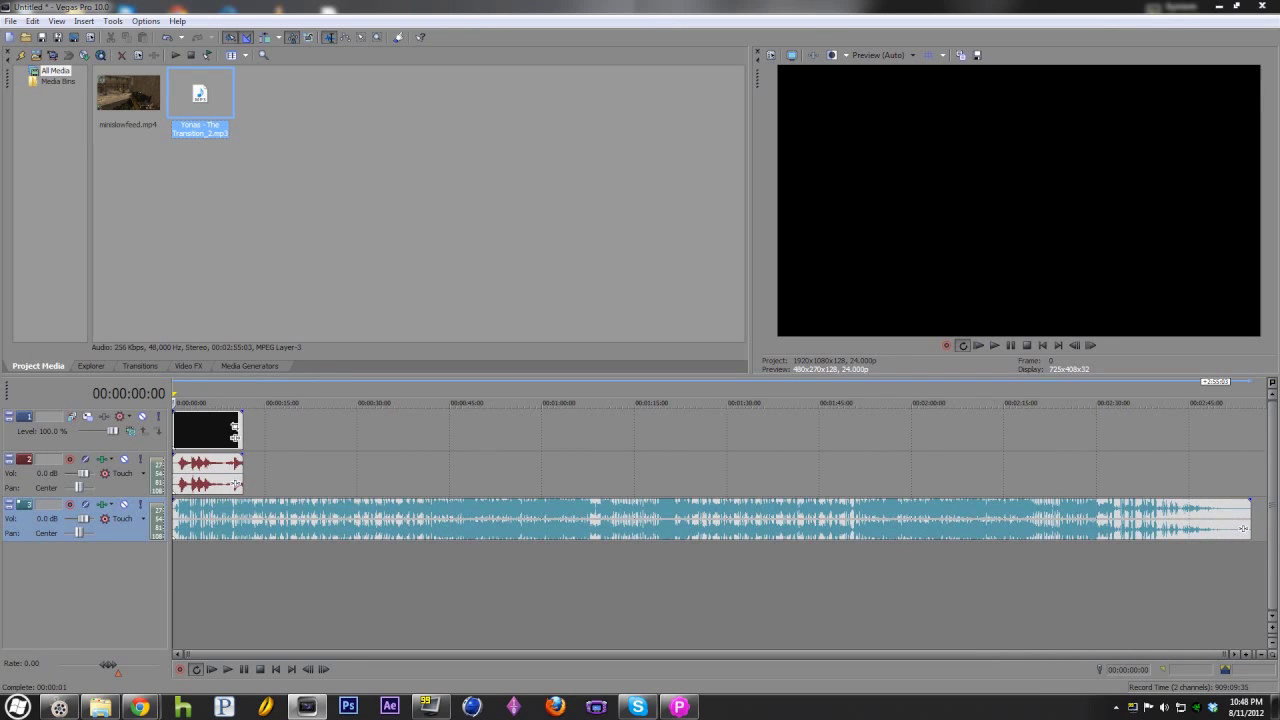
Play the timeline from the start to hear how the song lines up with the clip
scroll(720, 475, up, 7)
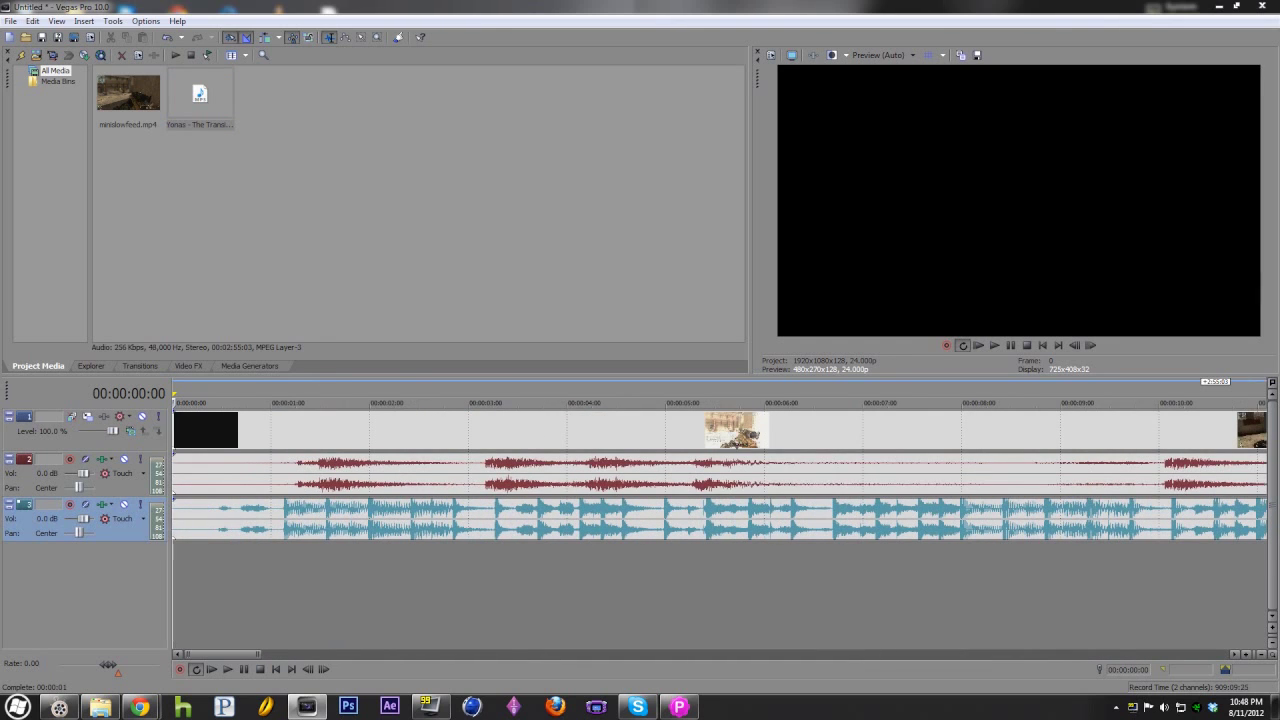
key(space)
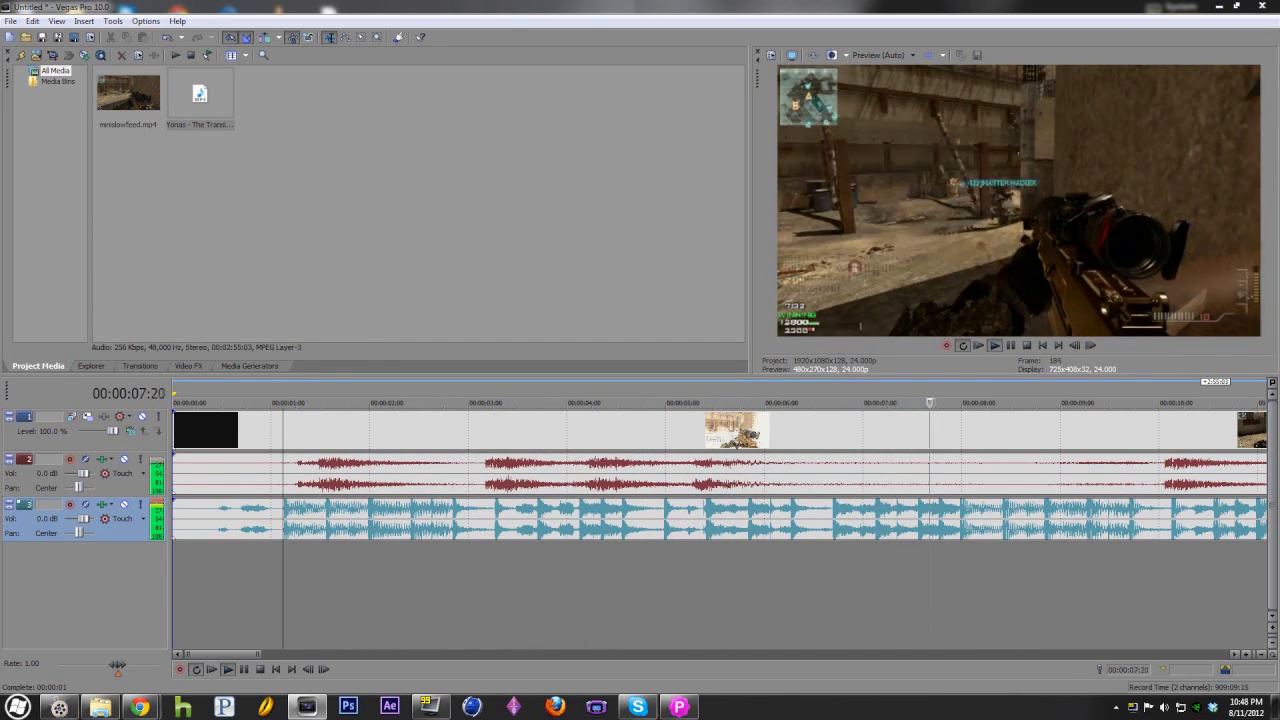
scroll(589, 484, down, 5)
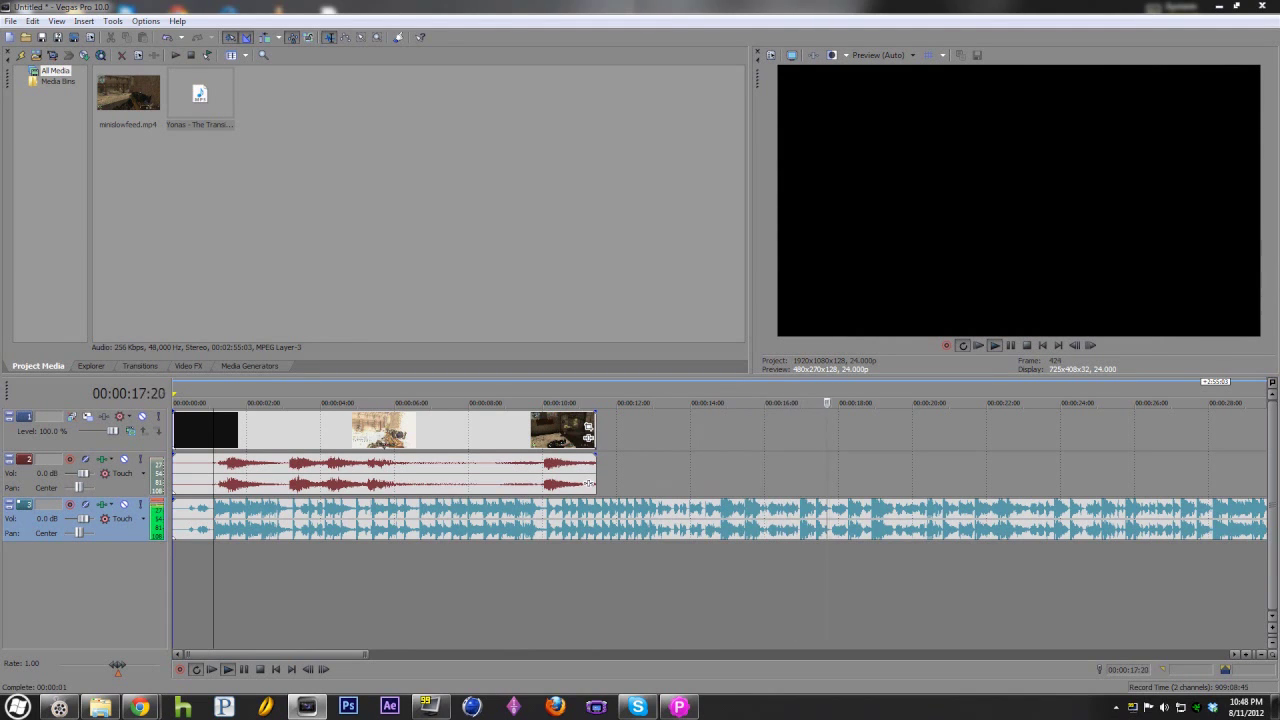
key(space)
Set the timeline cursor to 00:00:14:22 and move the video clip with its audio to start at about 00:00:15:27
click(717, 470)
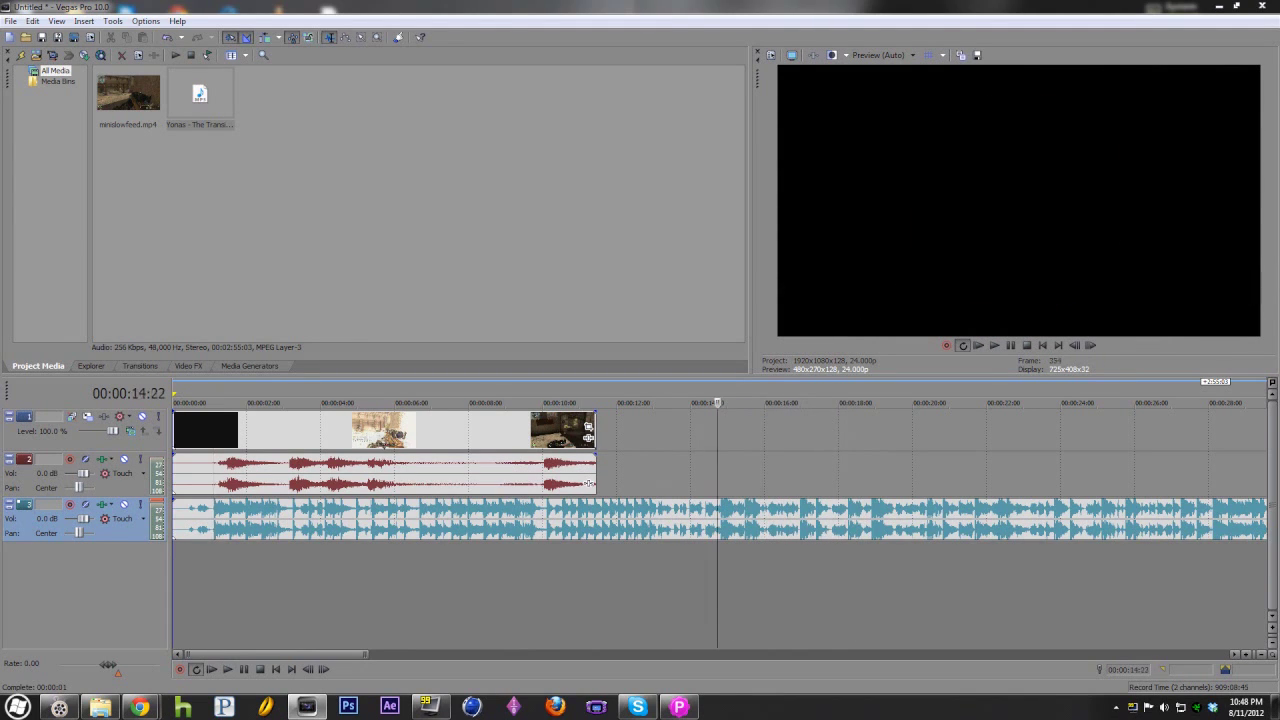
scroll(717, 470, down, 2)
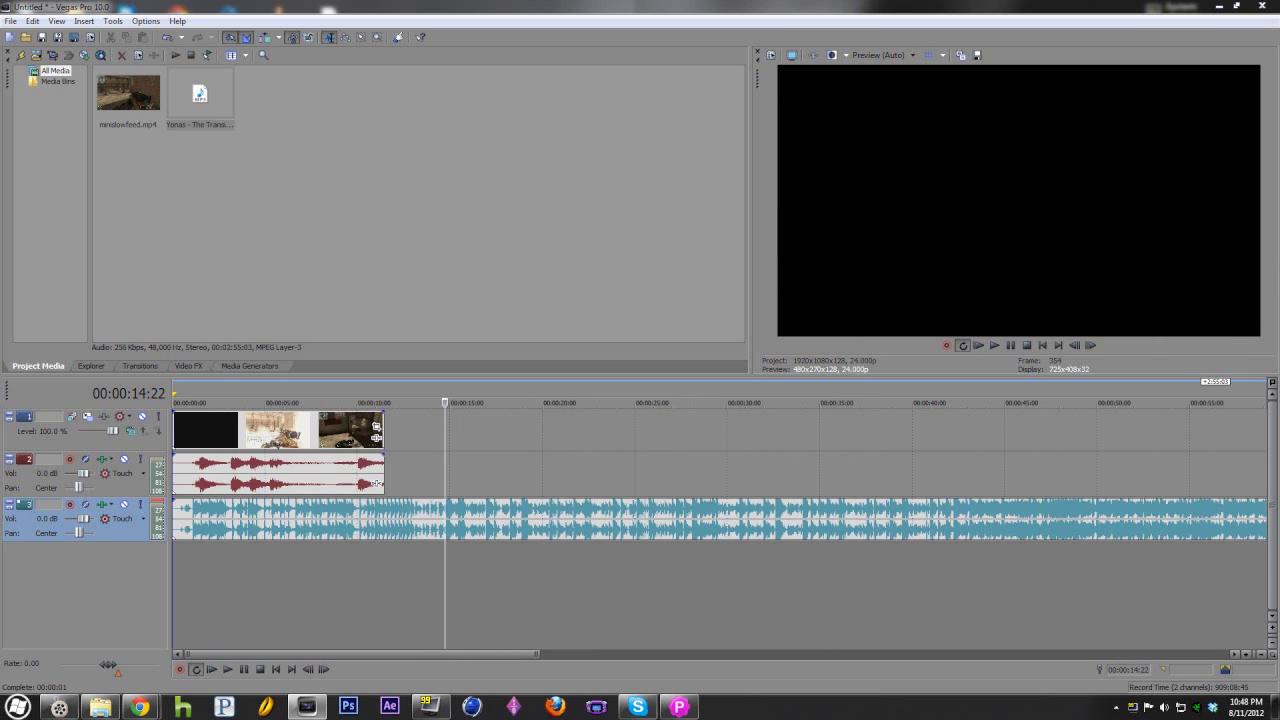
drag(376, 484, 670, 484)
Find the song's beat near the clip's start and add a marker at 00:00:16:28
key(space)
key(Up)
key(Up)
key(Up)
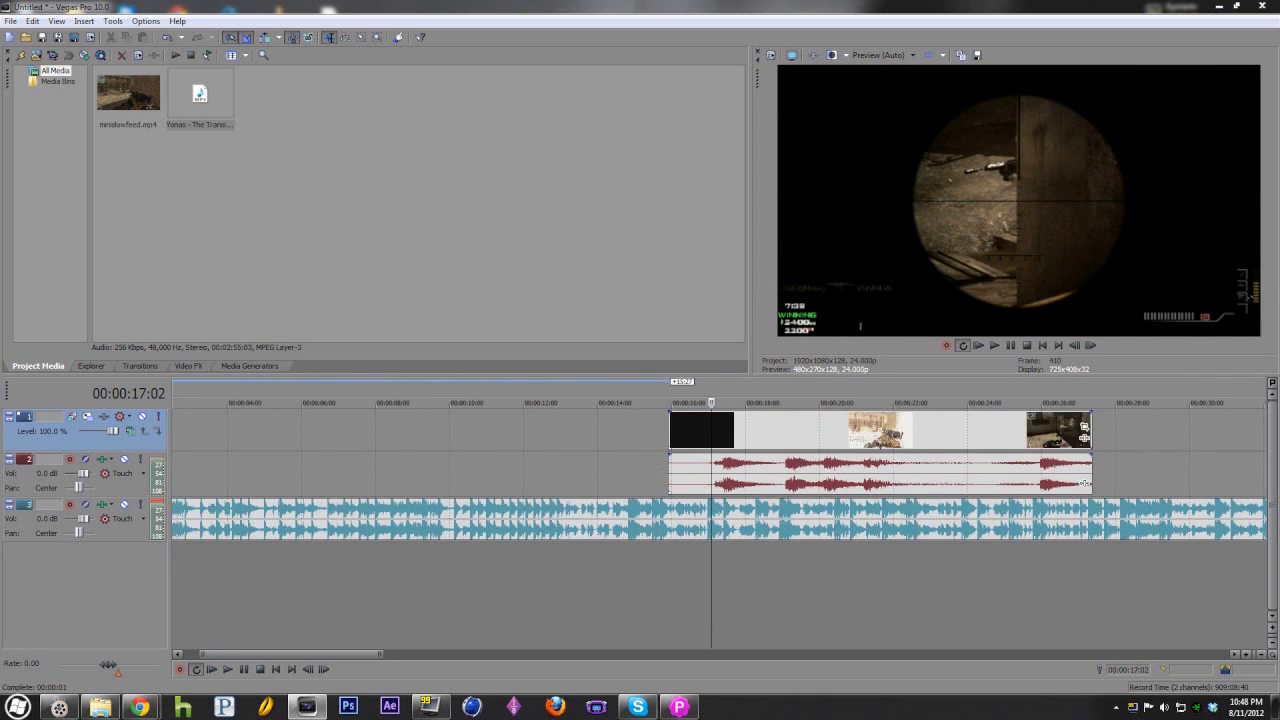
key(Left)
key(Left)
key(Left)
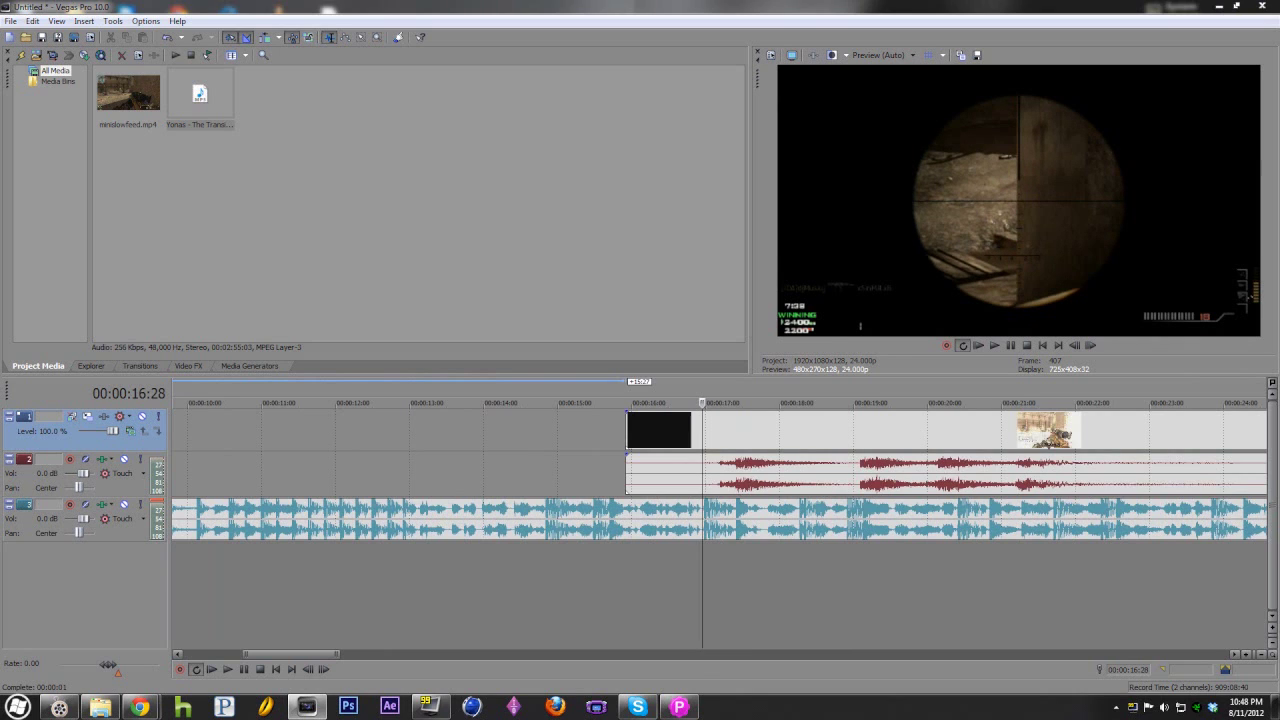
key(m)
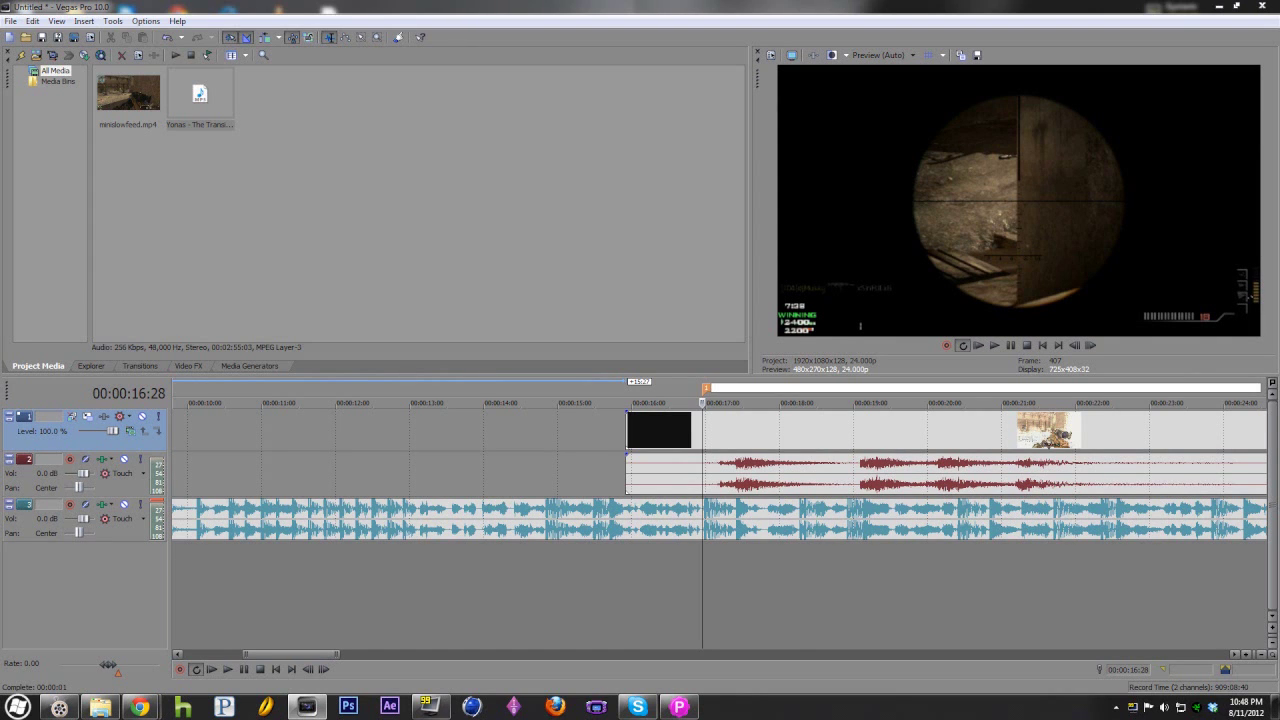
Play the section leading up to the first marker from 00:00:16:07
click(650, 402)
key(space)
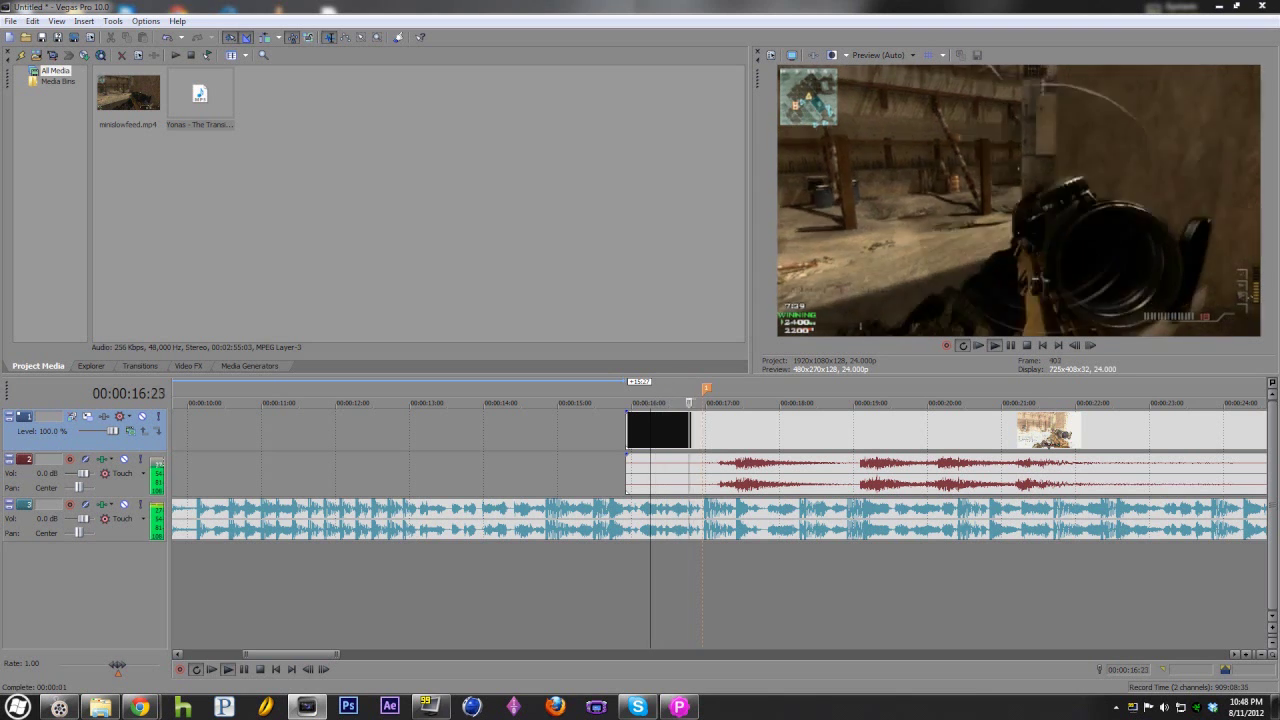
key(space)
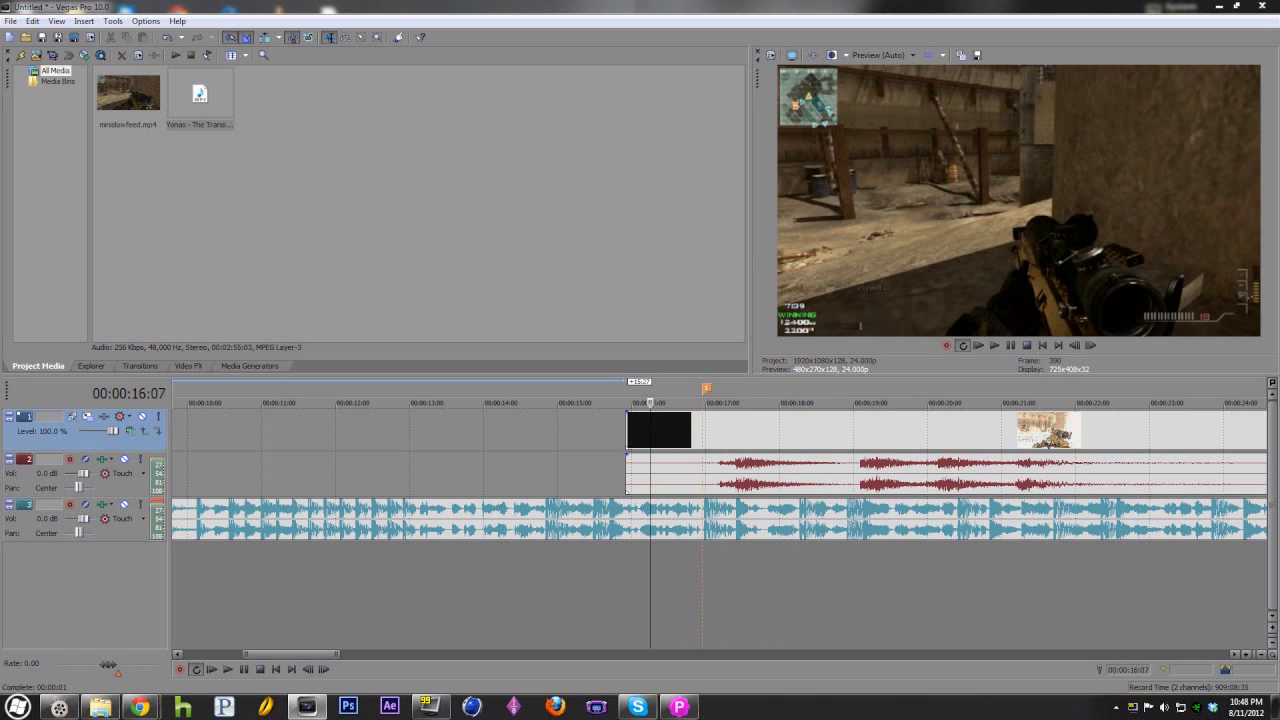
Add a second marker at 00:00:18:07 on the next beat and play back the marked section
click(800, 403)
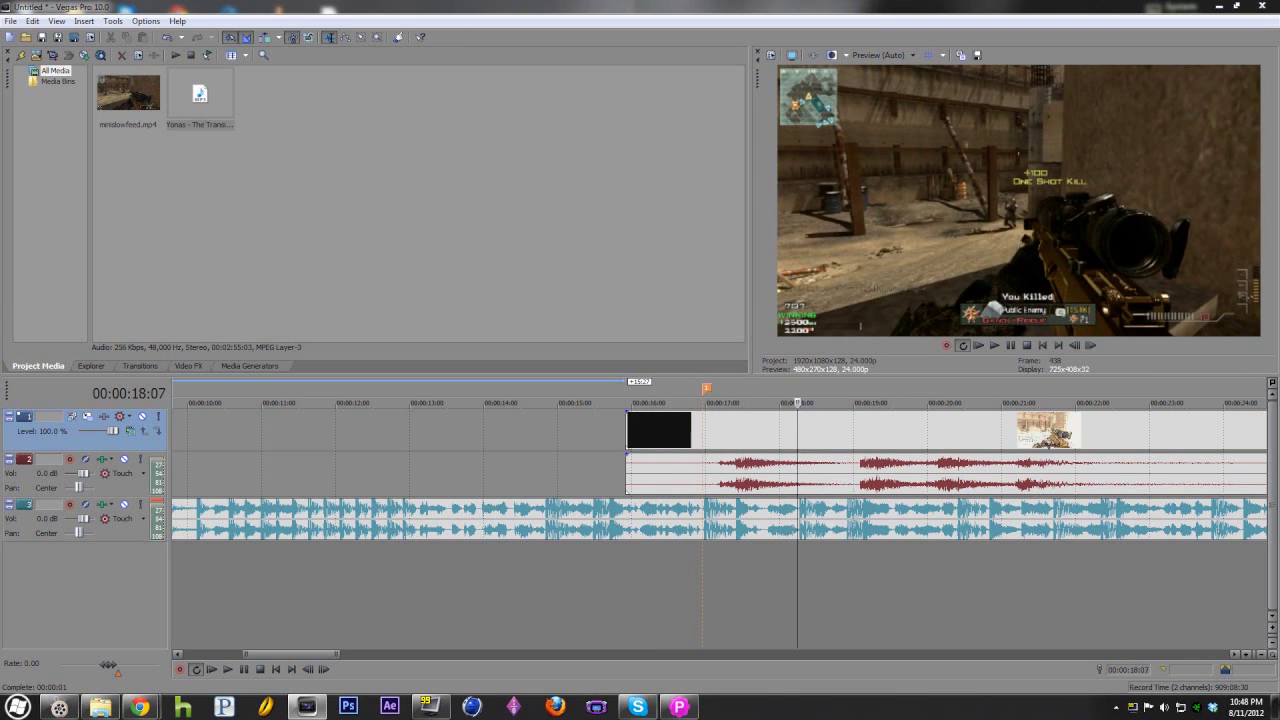
key(m)
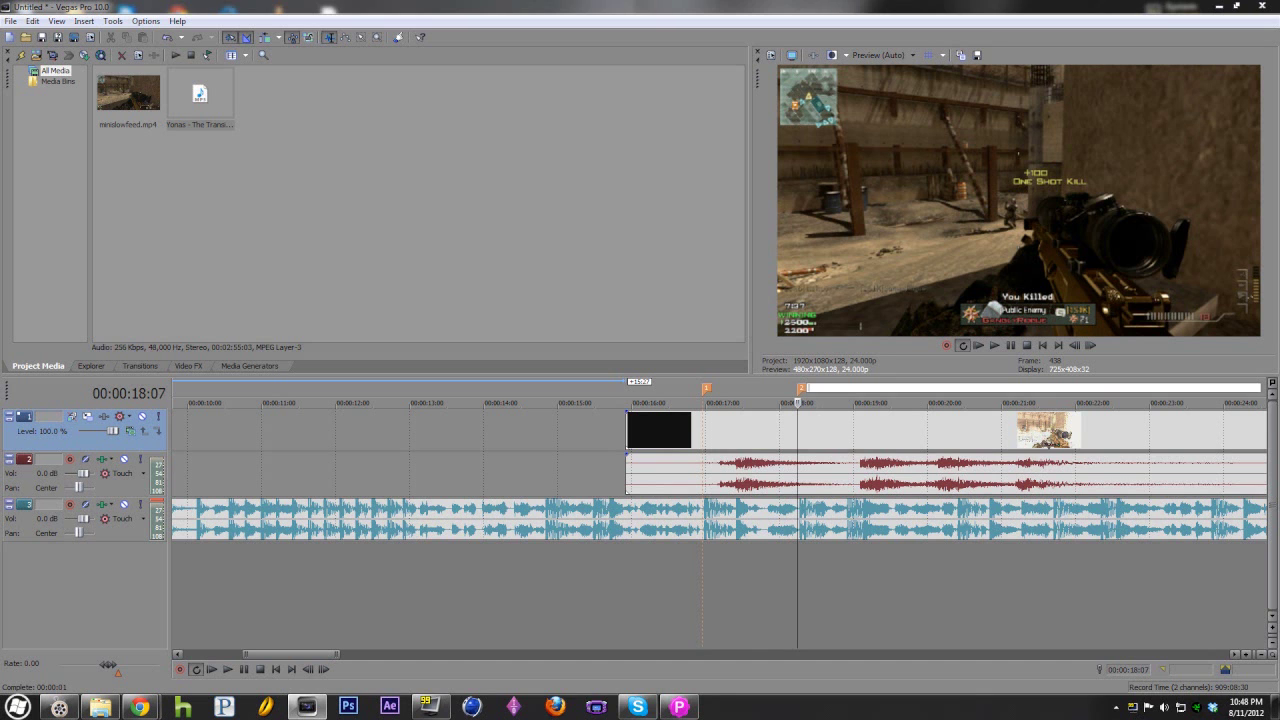
key(Return)
key(space)
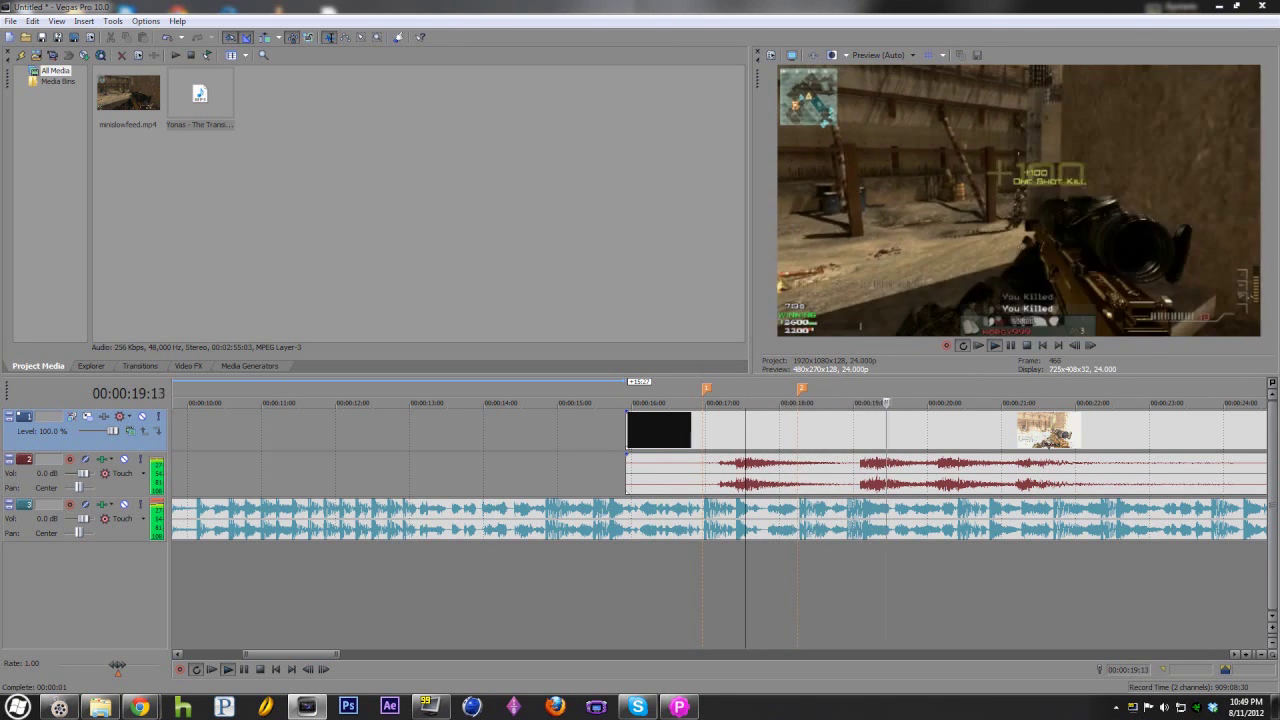
Add a third marker at 00:00:18:27 on the song's next beat and play back from 00:00:16:23
key(space)
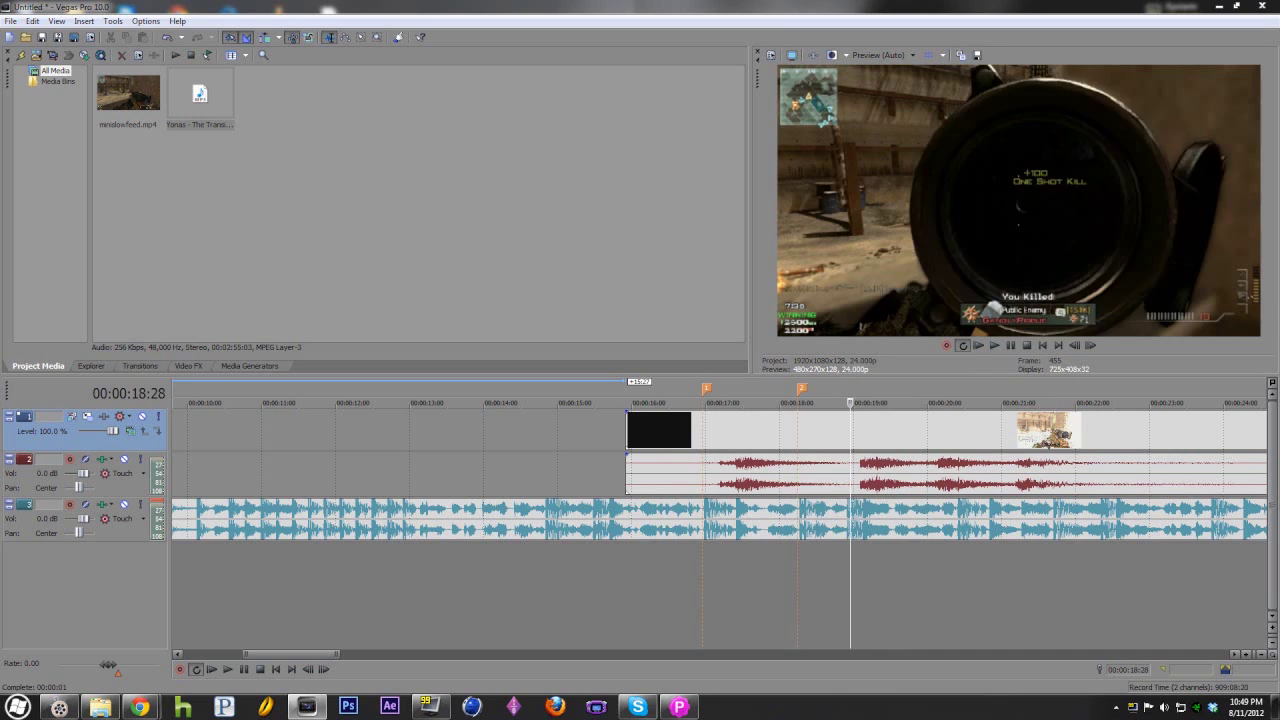
key(Left)
key(m)
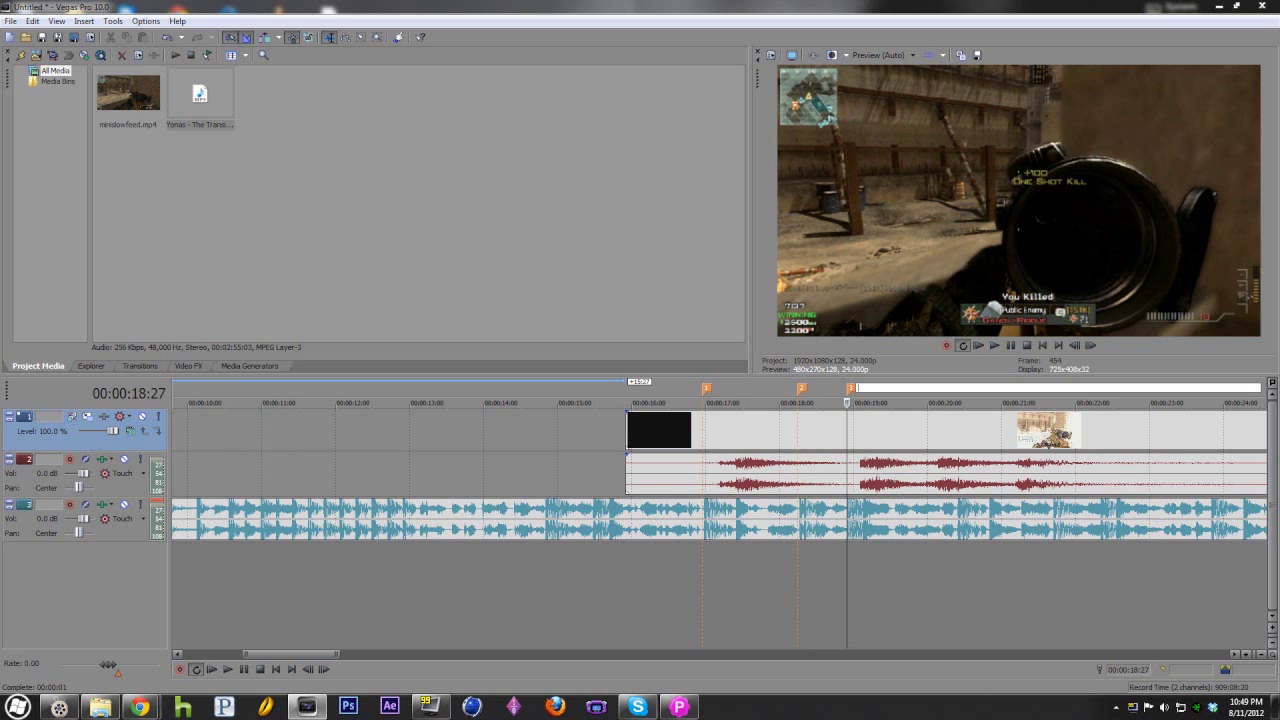
key(Return)
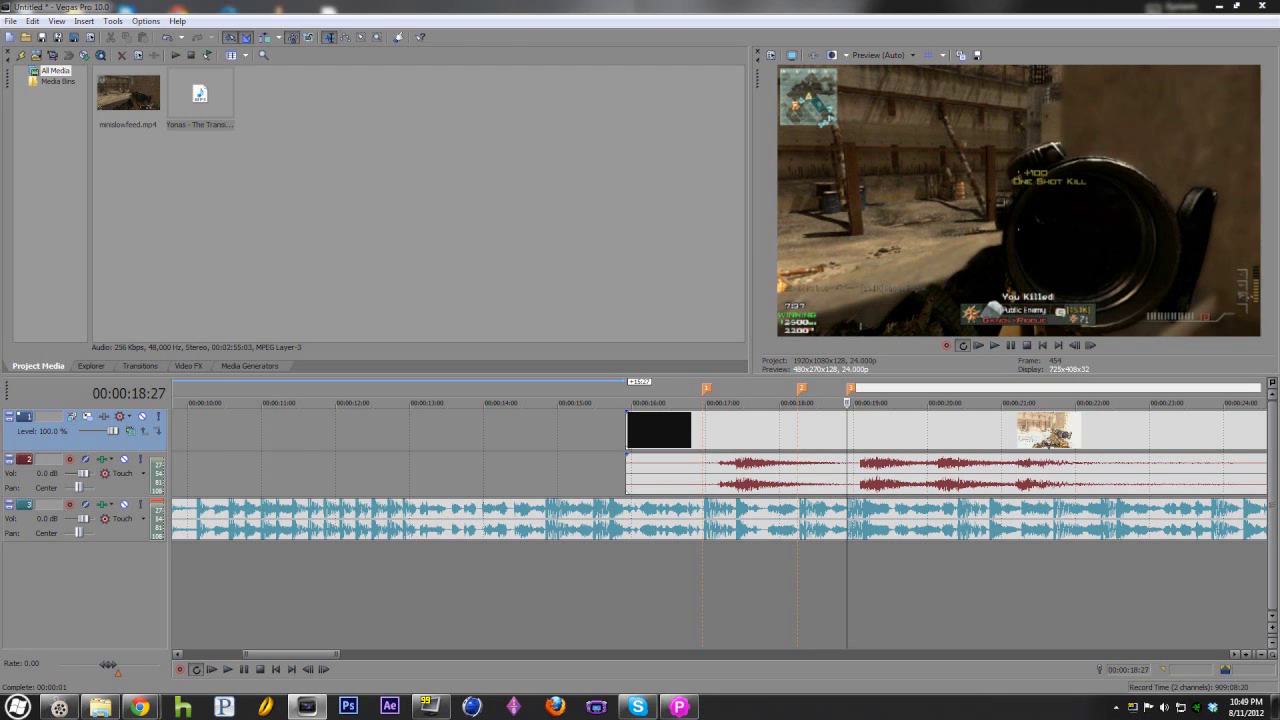
click(690, 402)
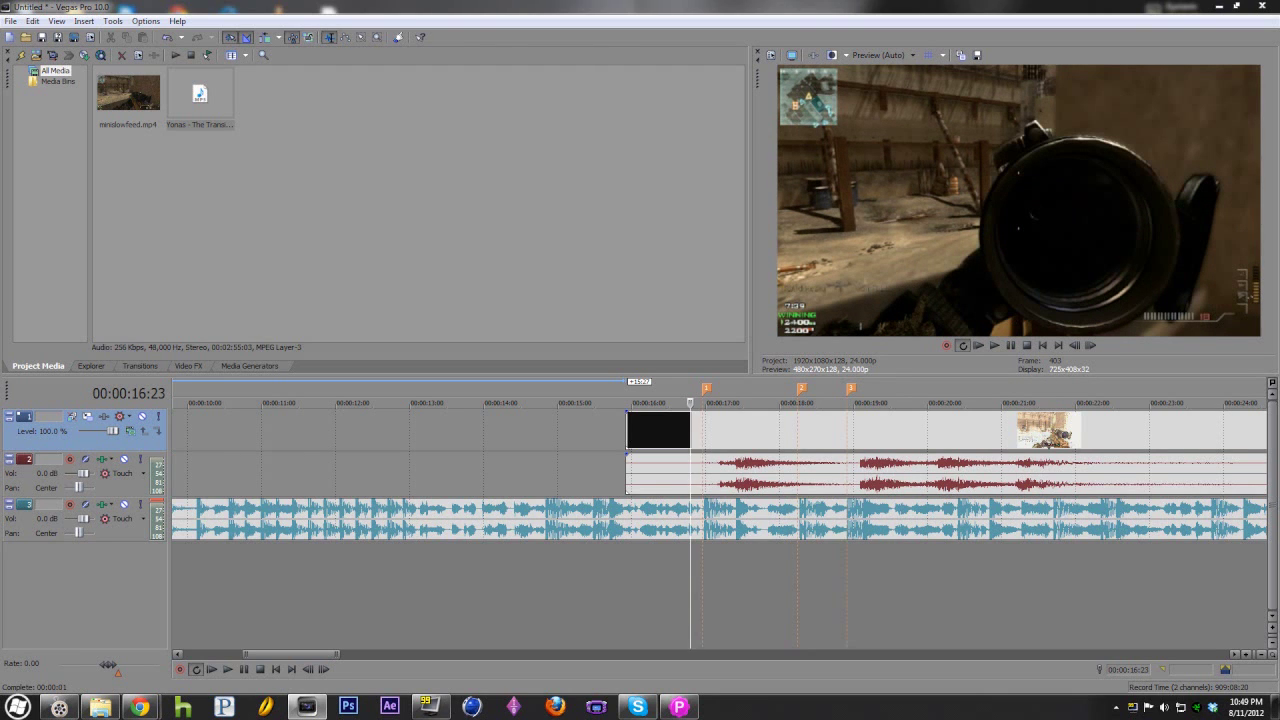
key(space)
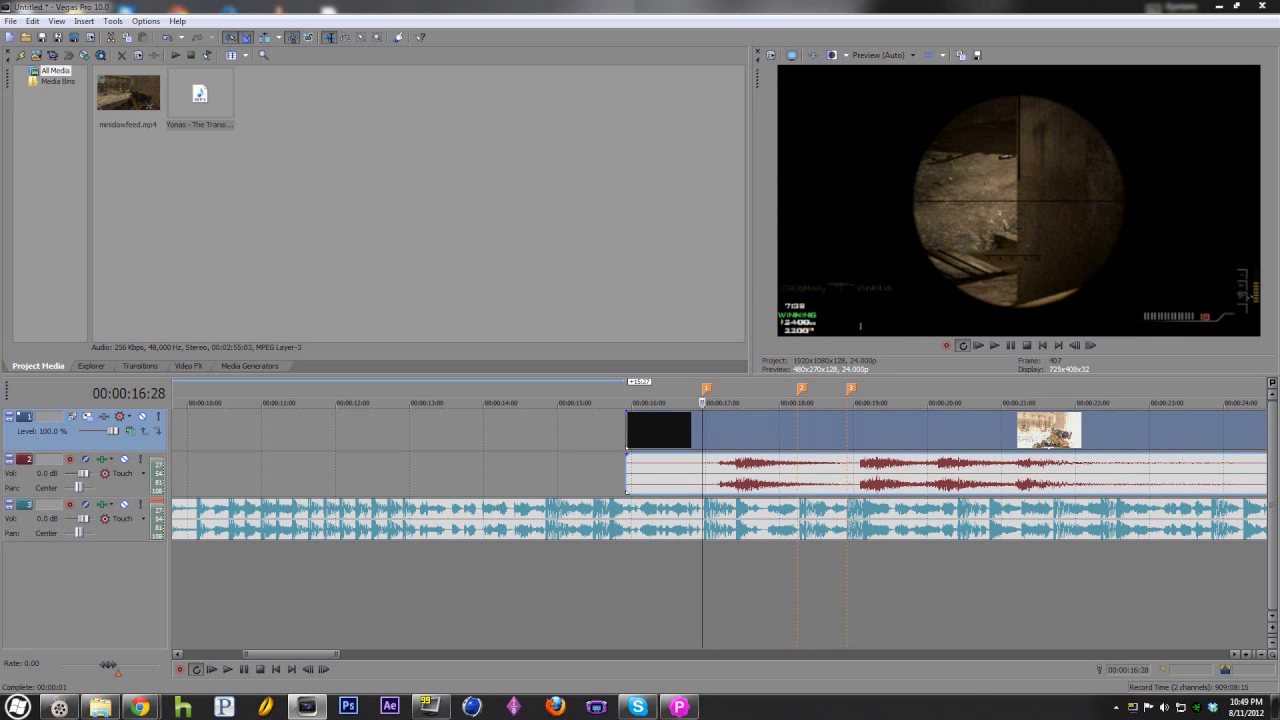
Place the timeline cursor at marker 1 and shift the clip with its audio earlier so its first shot meets that marker
key(KP_1)
key(KP_1)
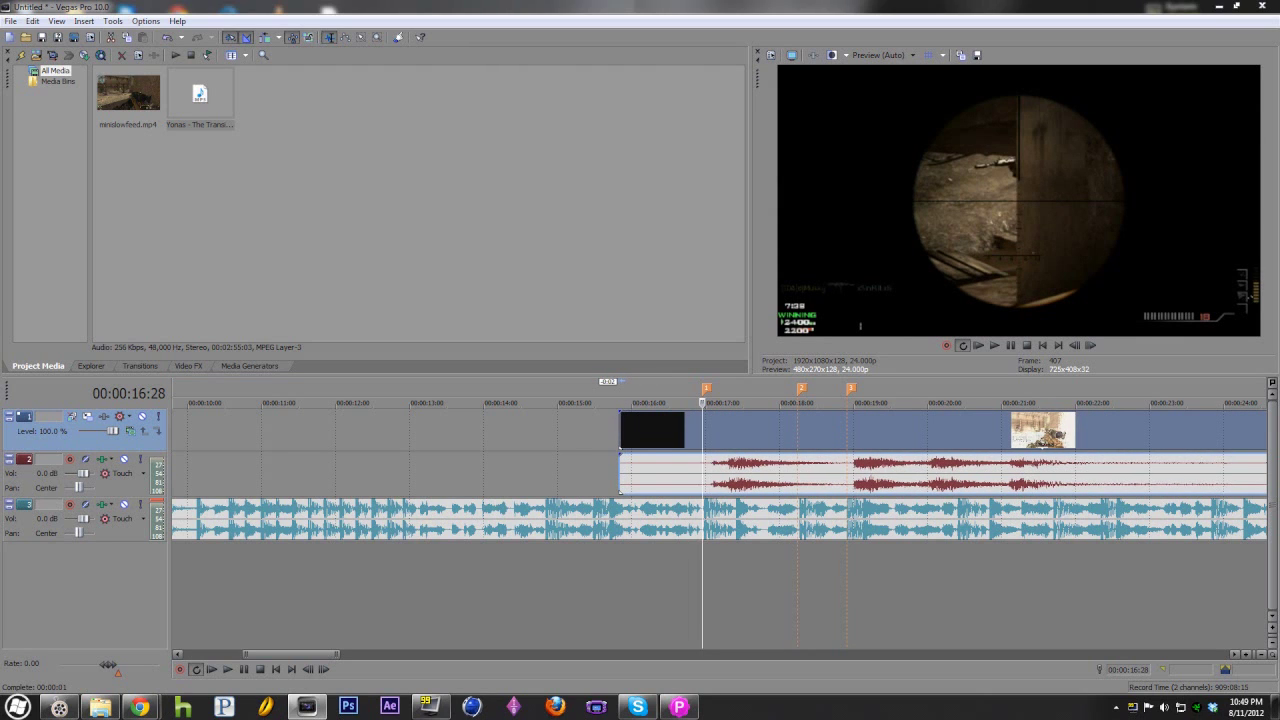
drag(651, 430, 624, 430)
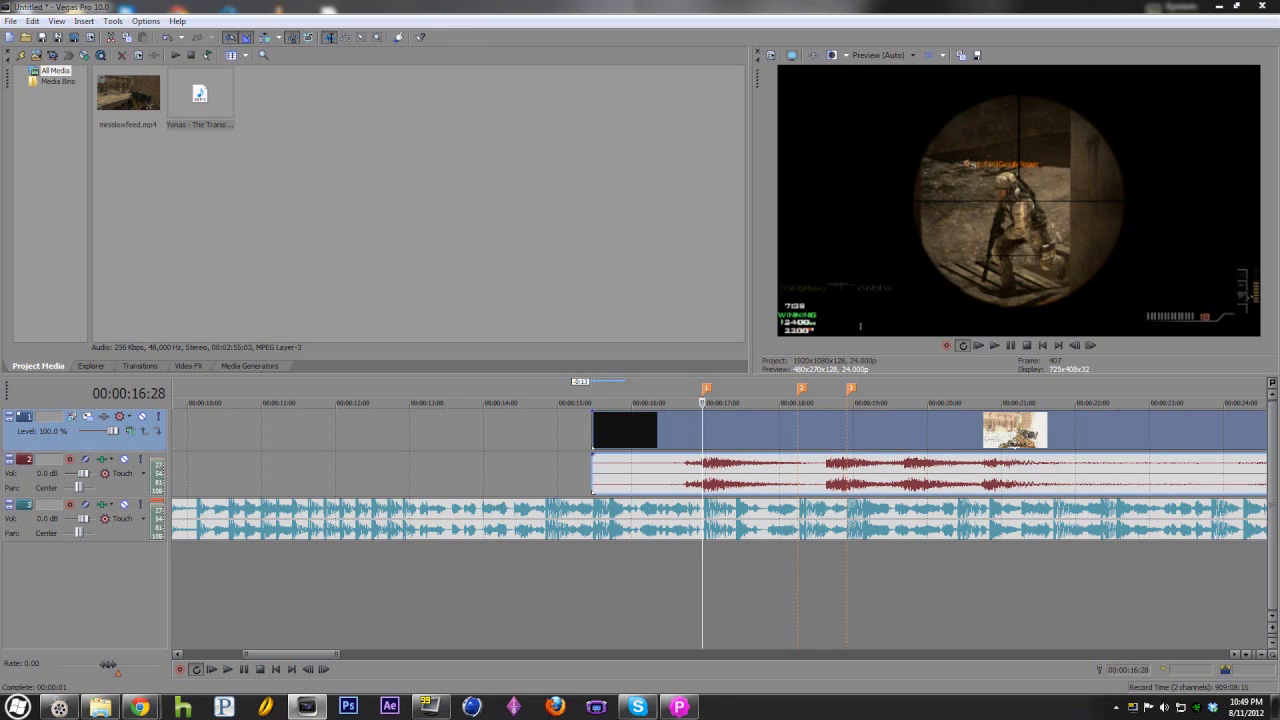
Insert a Velocity envelope on the video clip and add an envelope point at marker 1
right_click(687, 432)
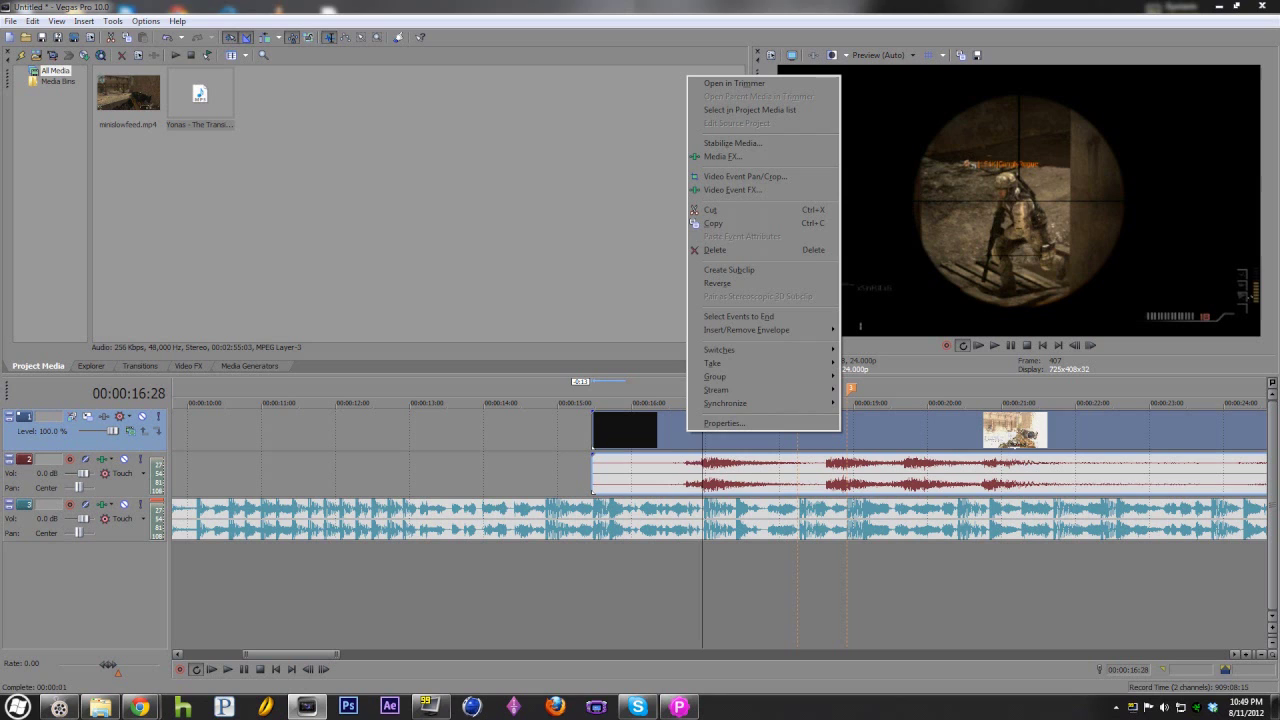
mouse_move(760, 330)
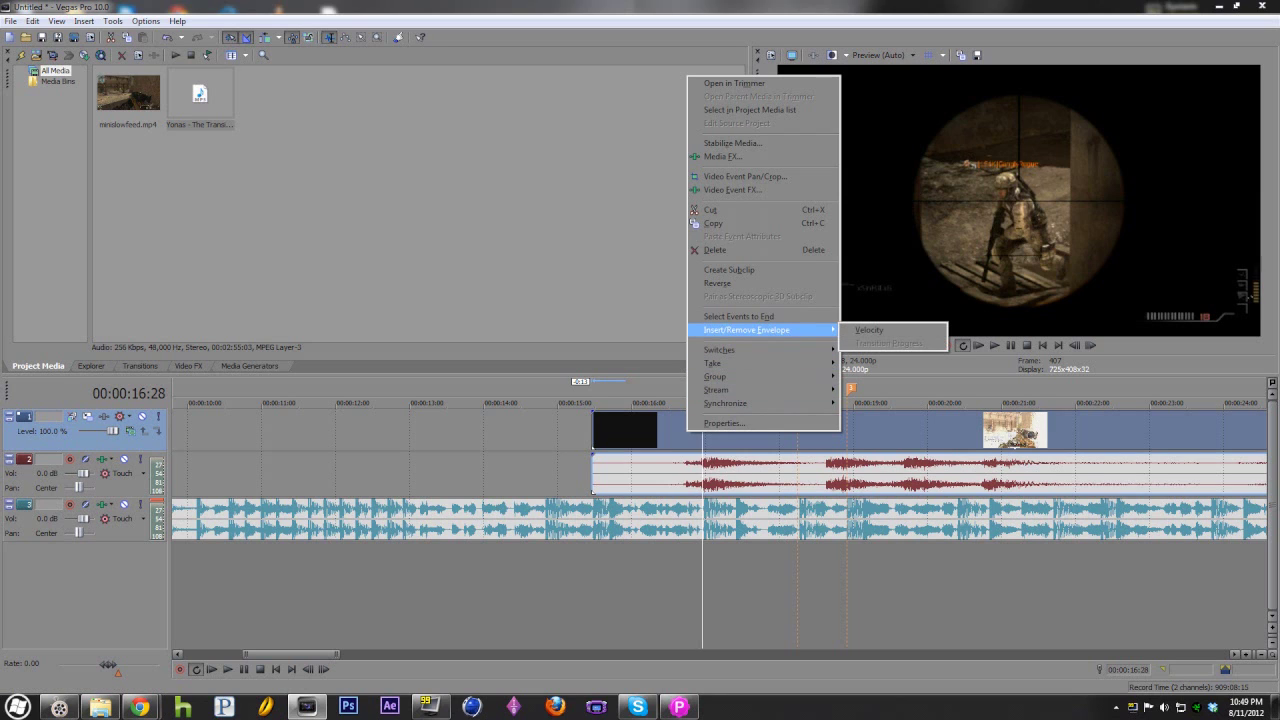
click(869, 330)
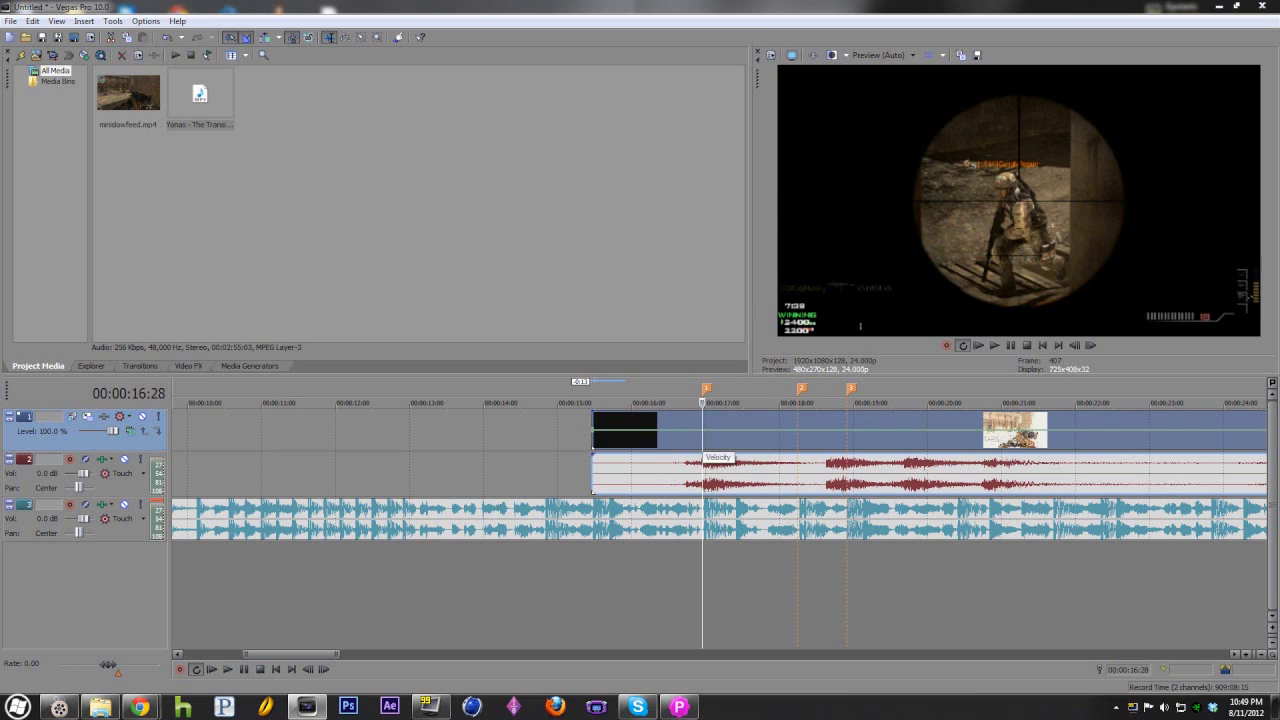
double_click(702, 430)
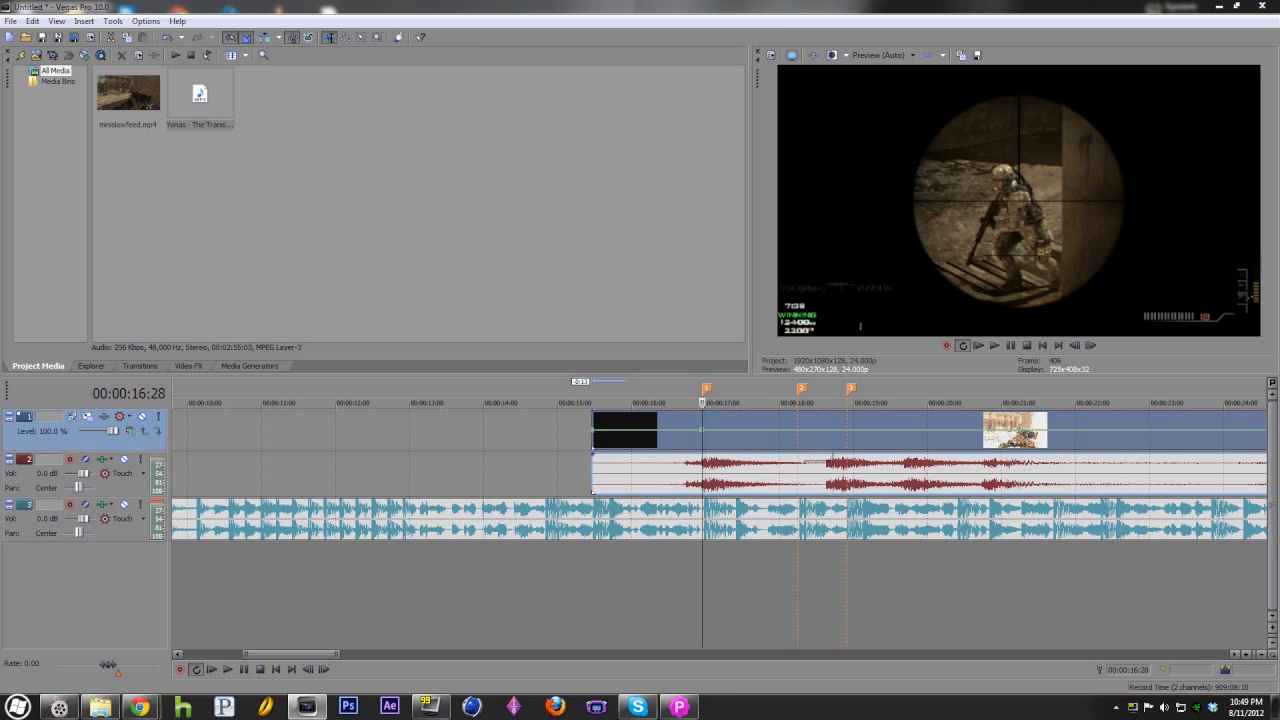
Add a velocity point at marker 2 and raise it slightly, with a normal-velocity point just after it at 00:00:18:09
key(2)
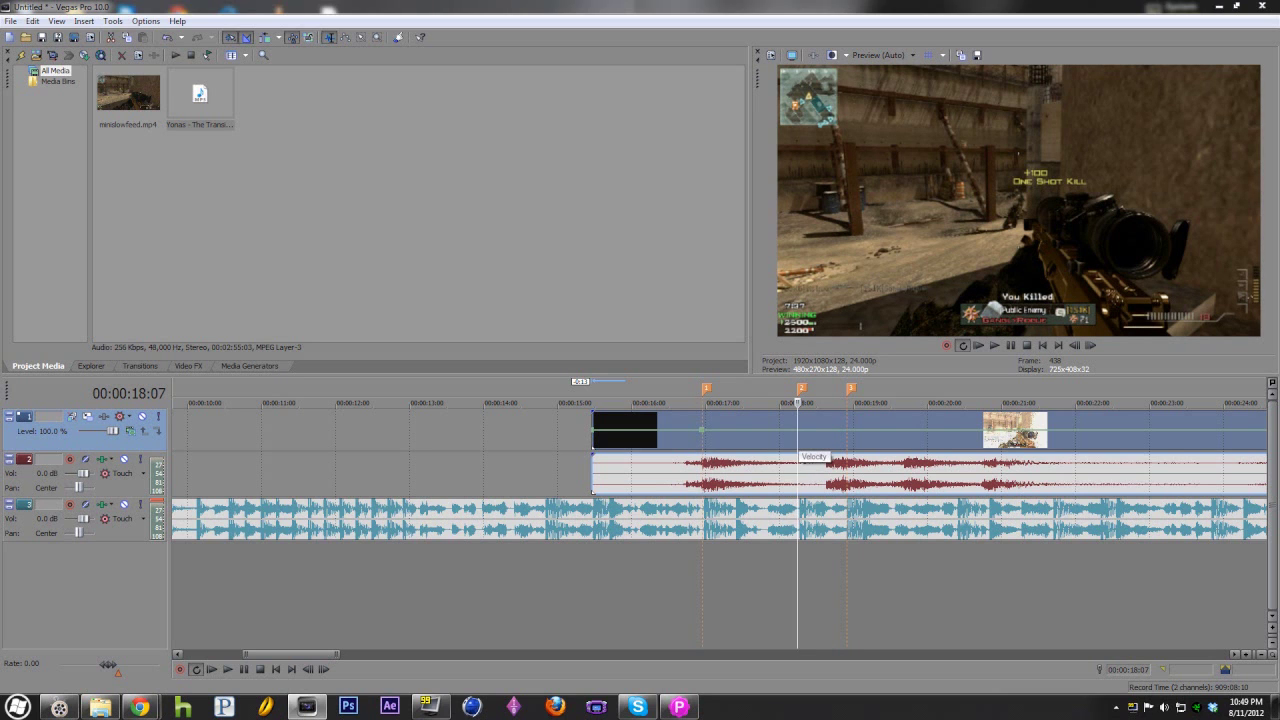
double_click(797, 429)
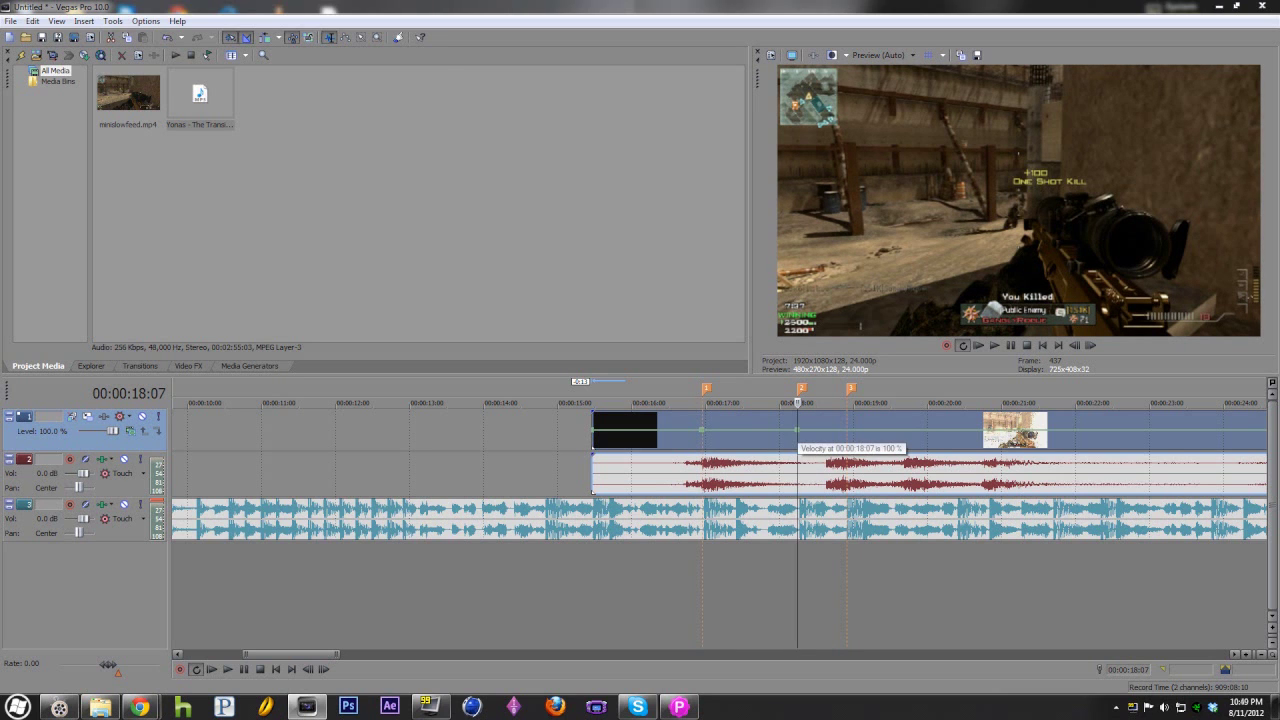
drag(797, 430, 797, 422)
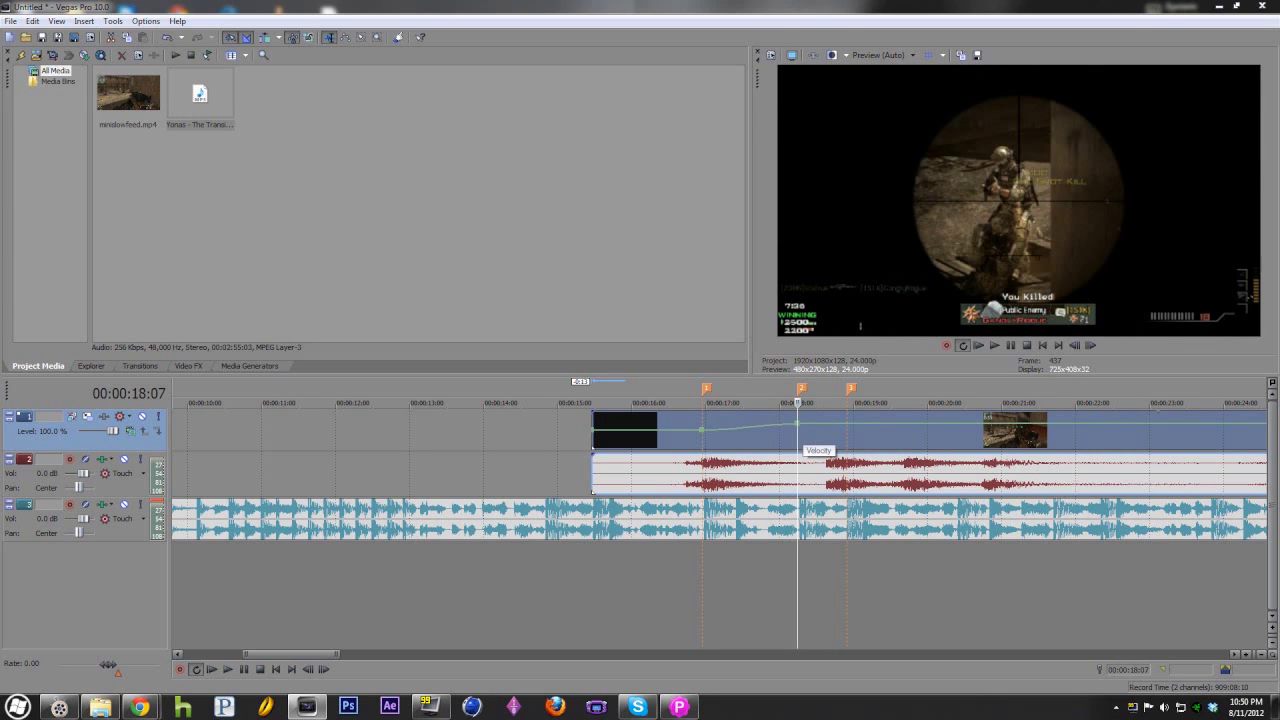
right_click(804, 425)
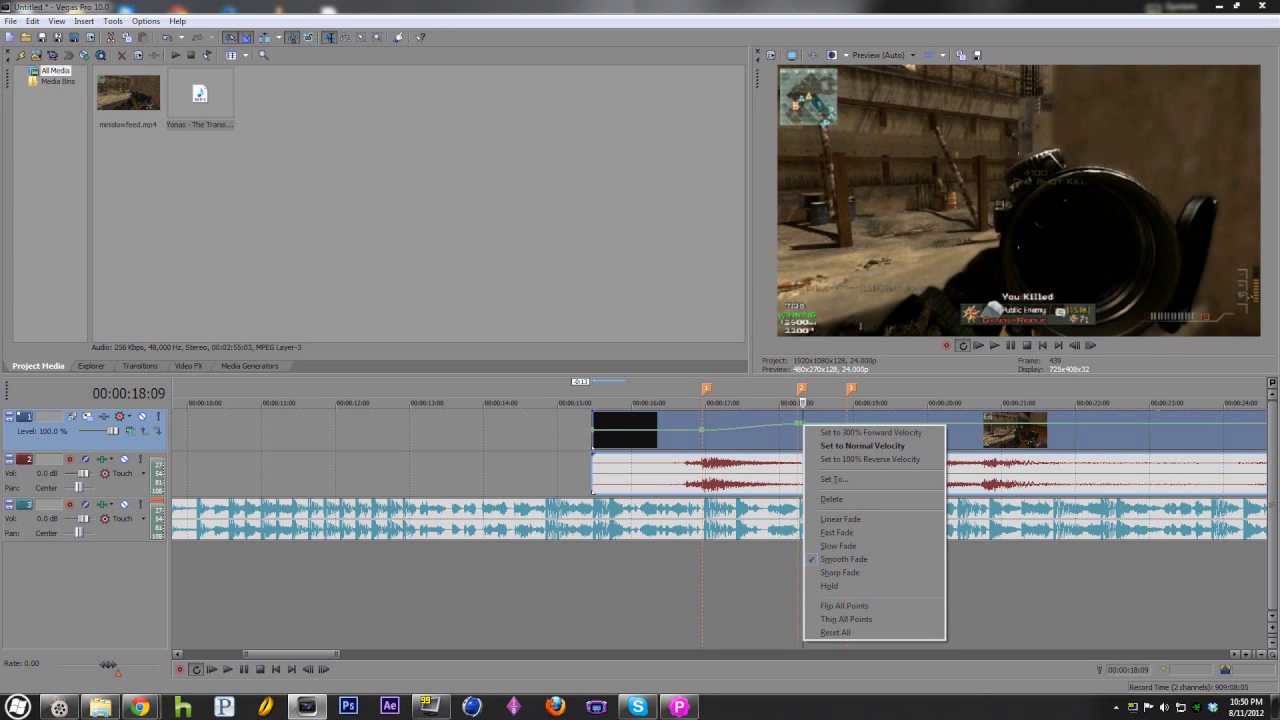
click(862, 445)
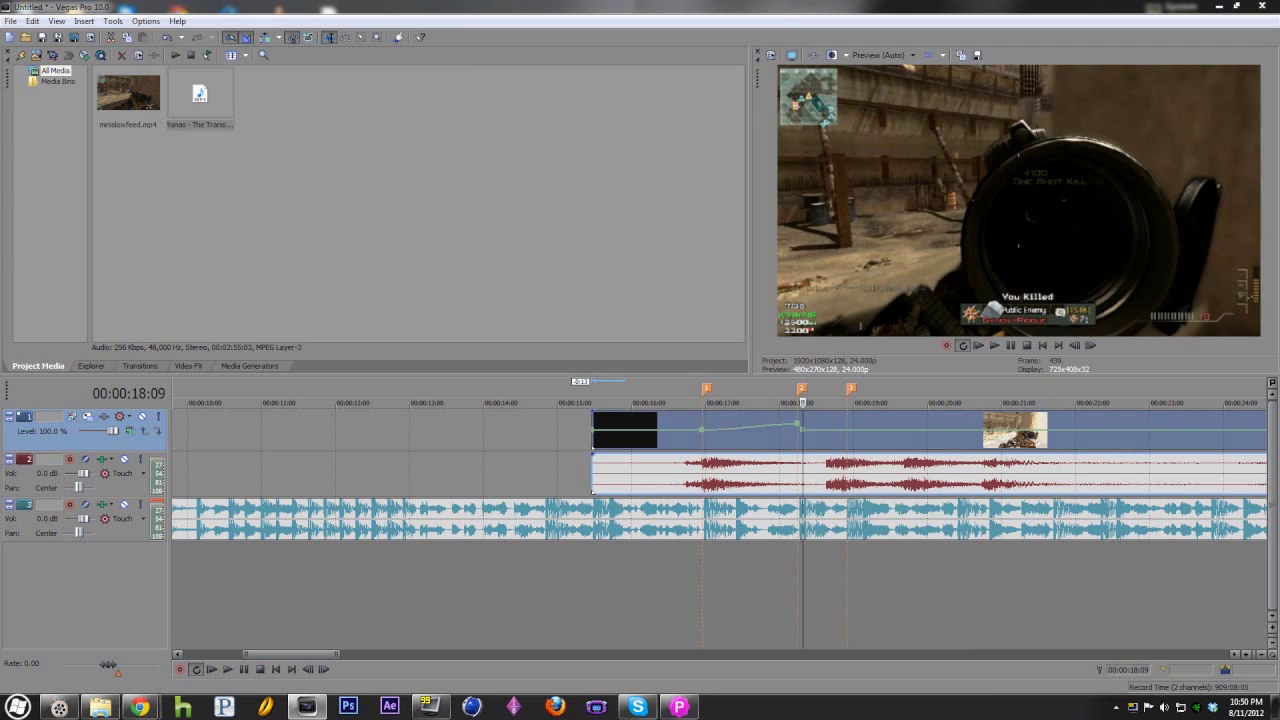
right_click(802, 429)
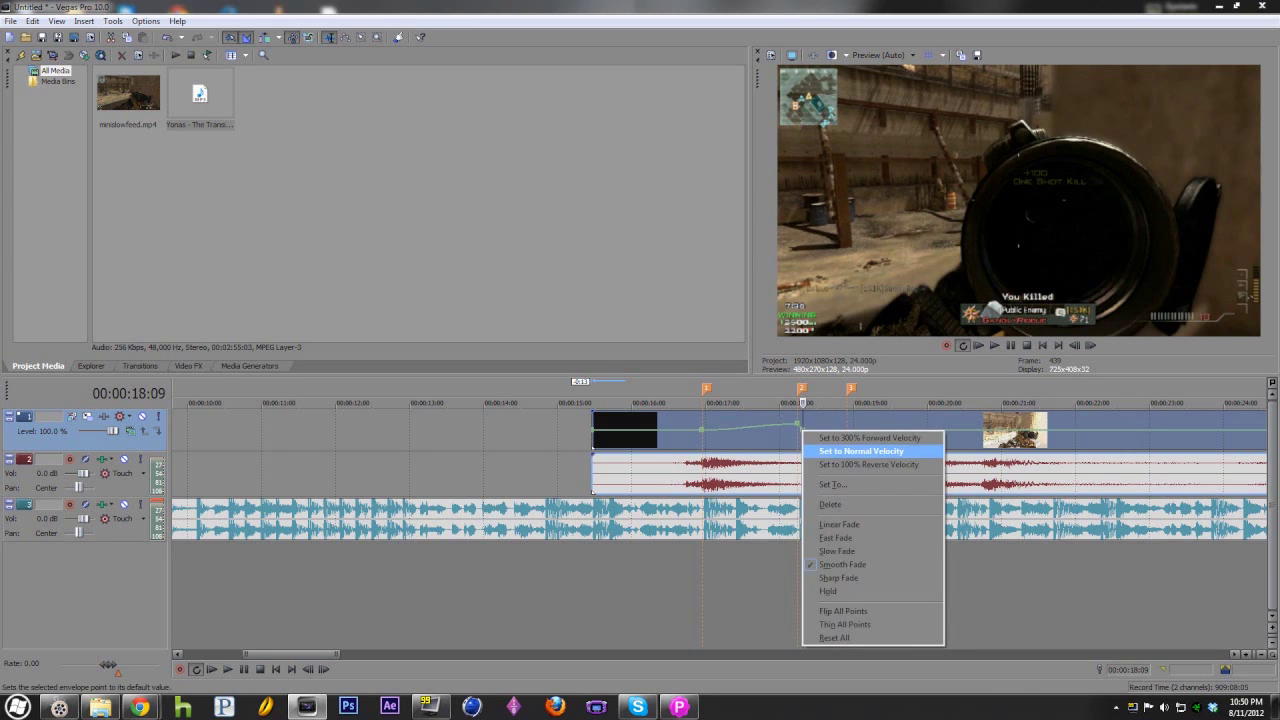
click(862, 451)
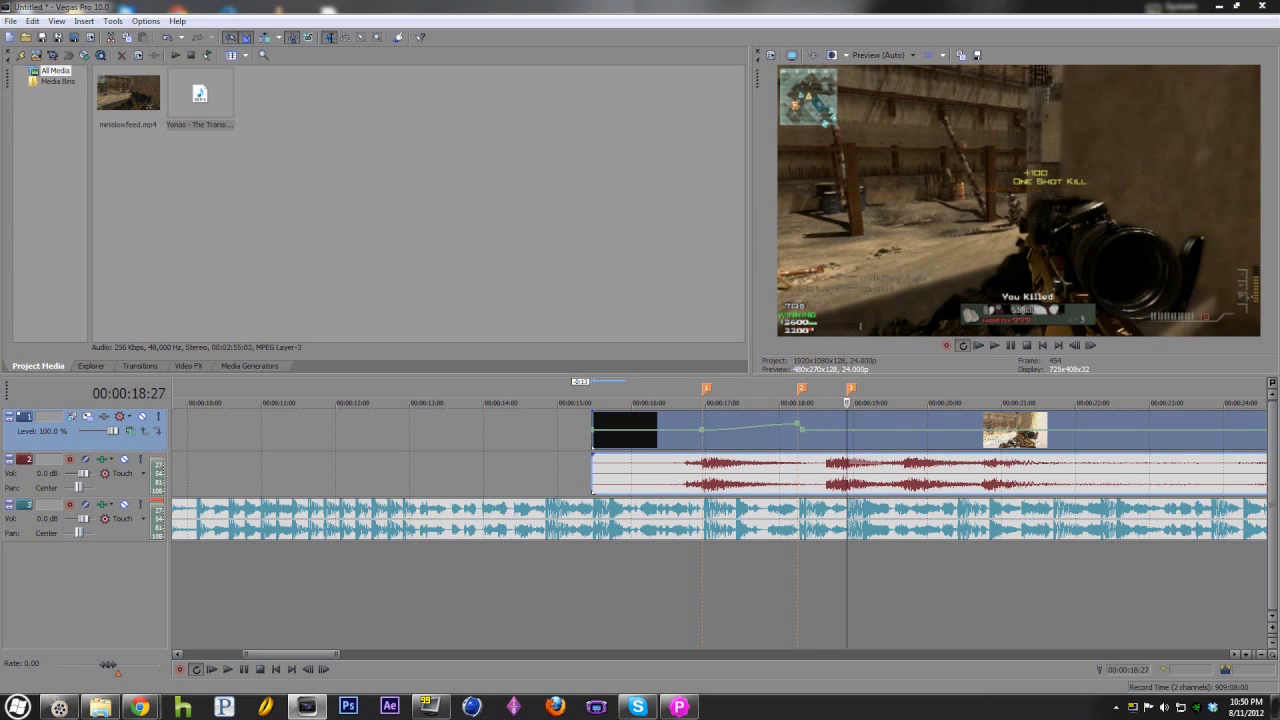
Add a velocity point at marker 3, raise it to about 231 %, and return to normal velocity at 00:00:18:29
double_click(846, 429)
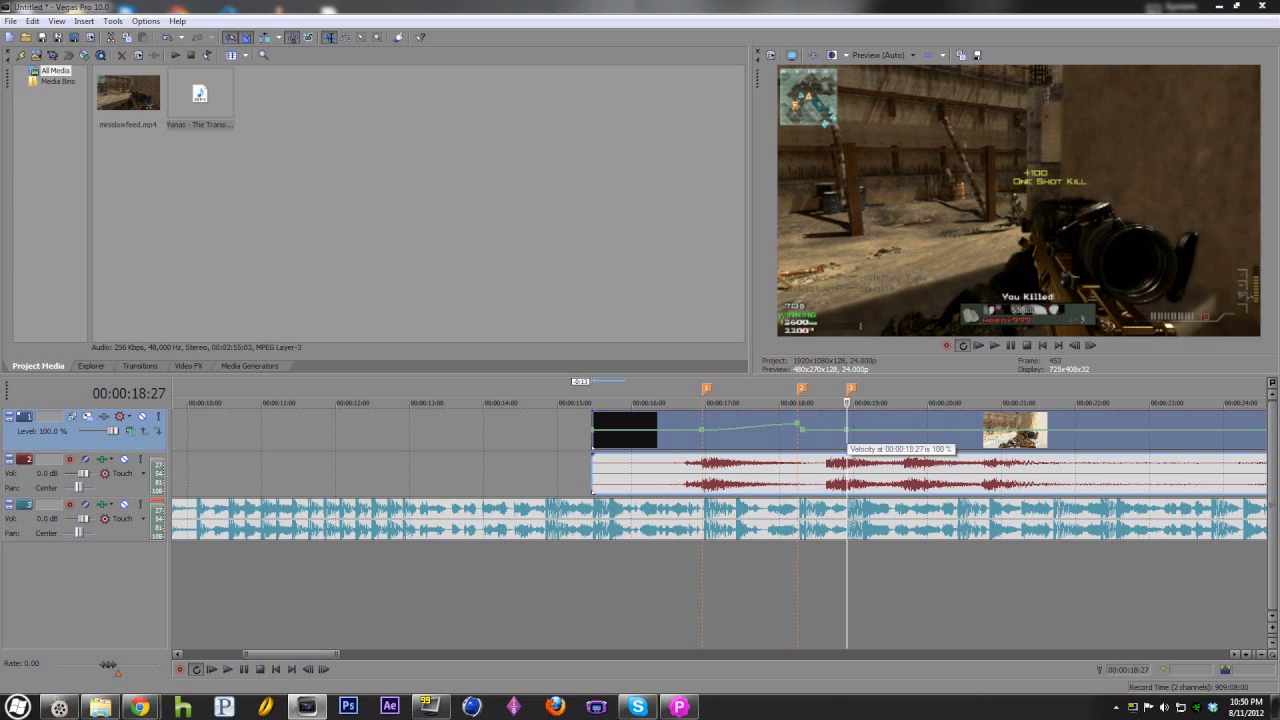
drag(846, 429, 852, 417)
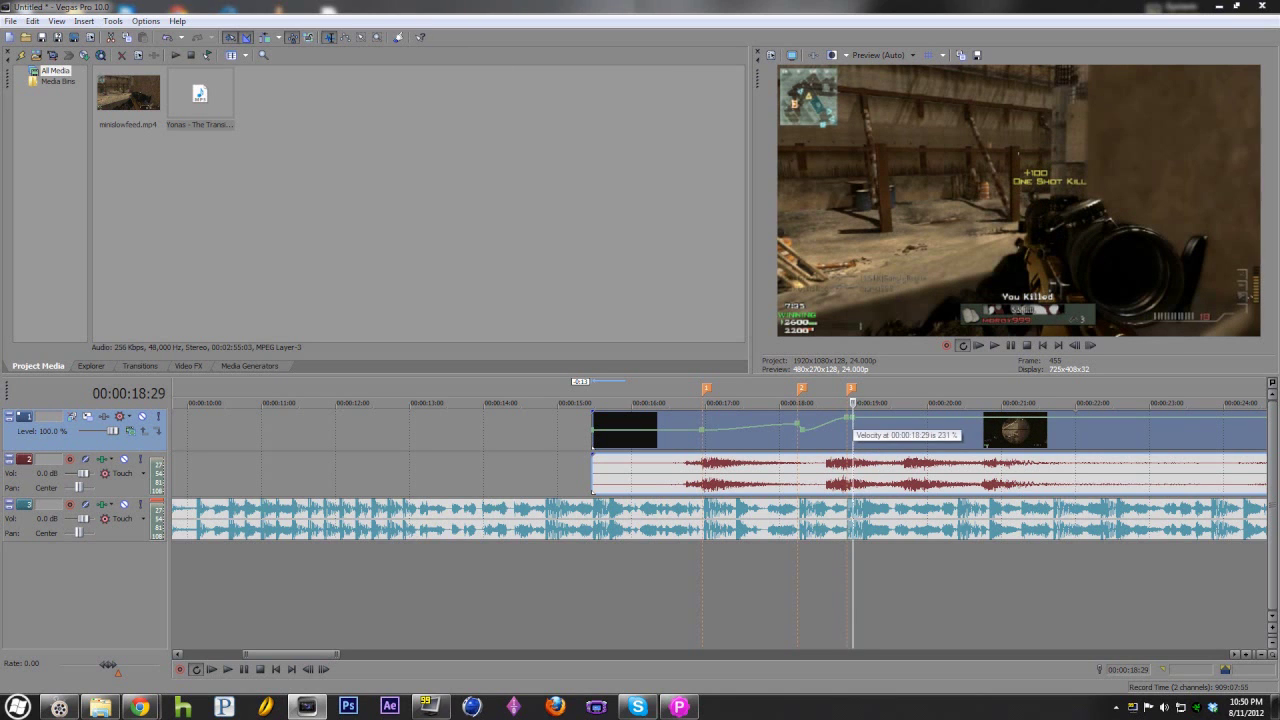
right_click(852, 417)
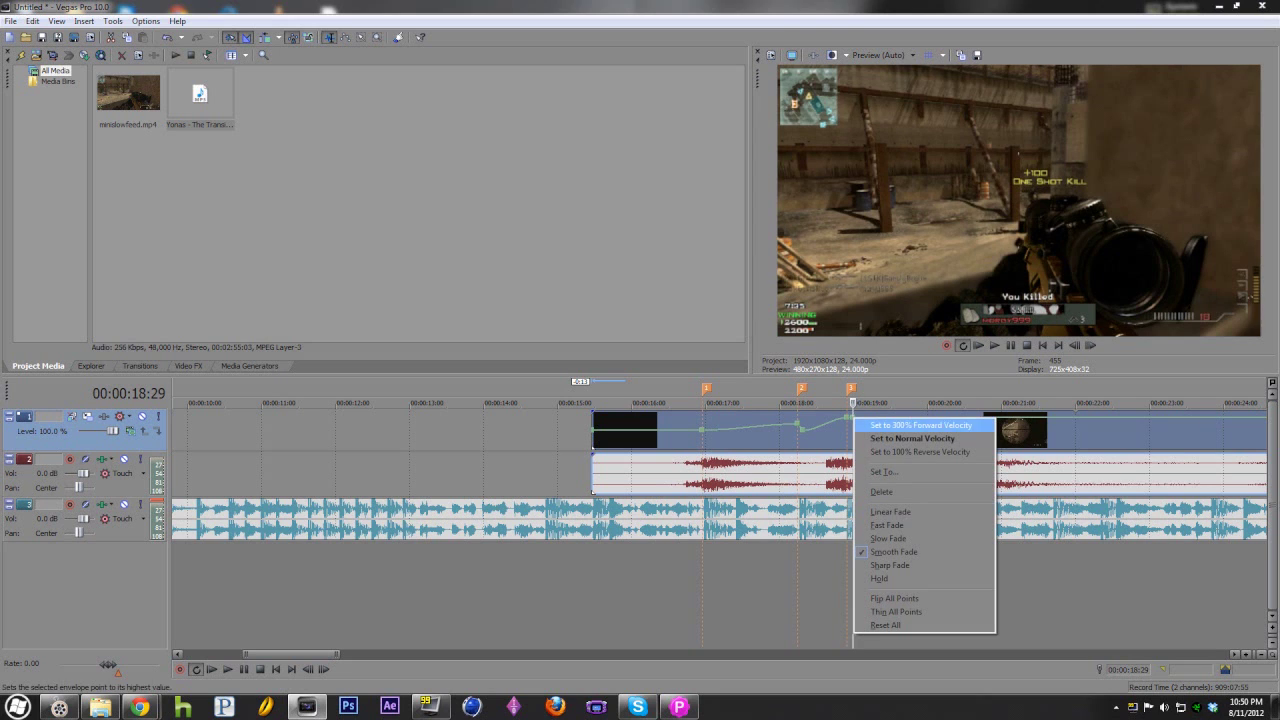
click(912, 438)
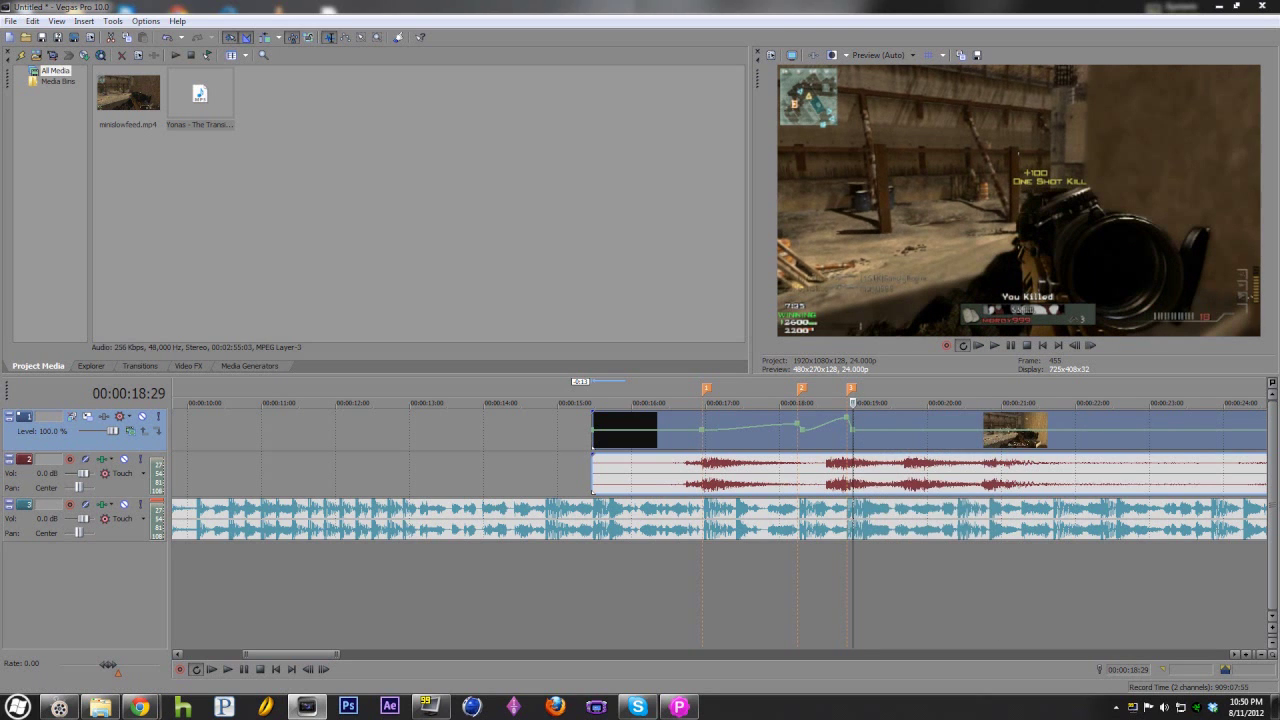
Play back the velocity-adjusted section from 00:00:16:18
click(677, 590)
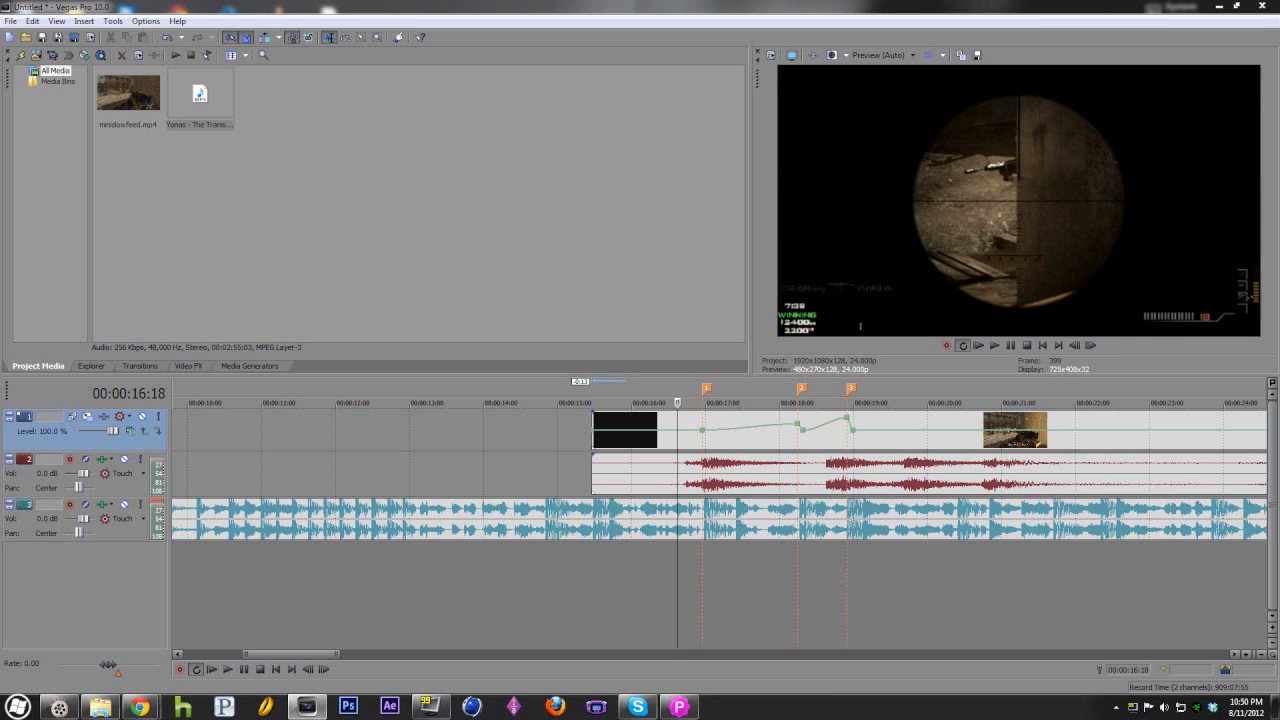
key(space)
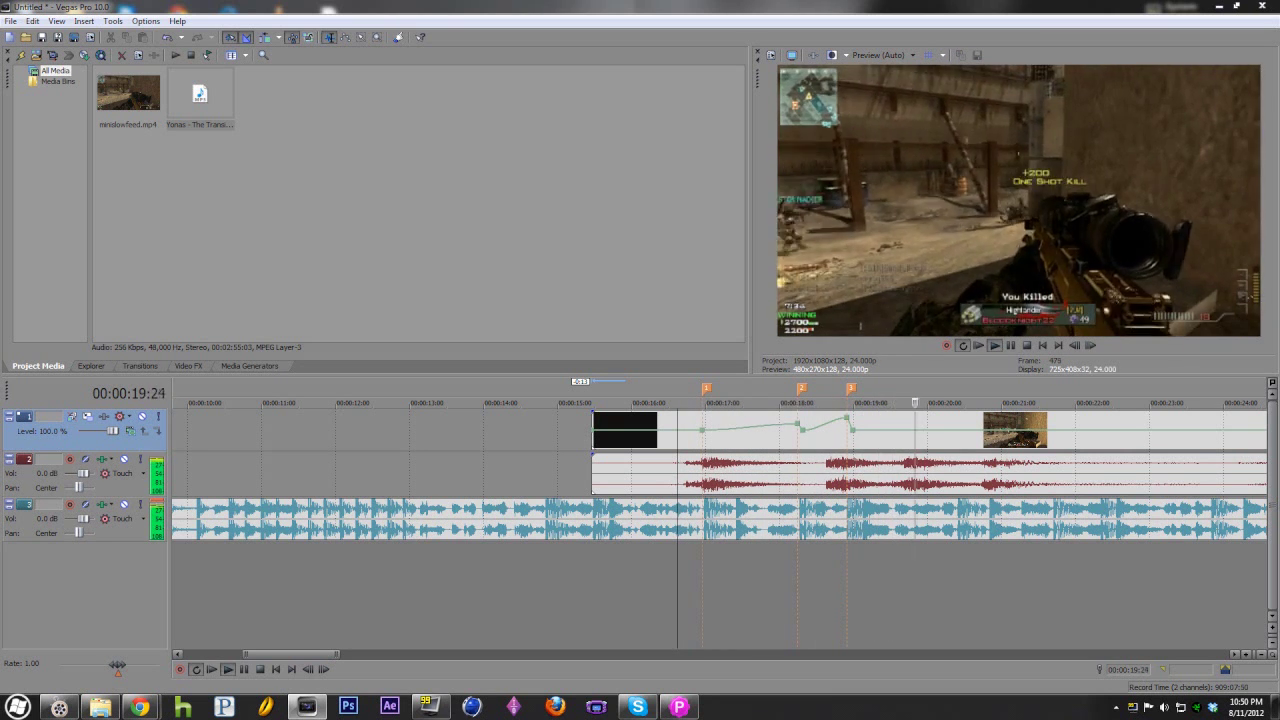
key(space)
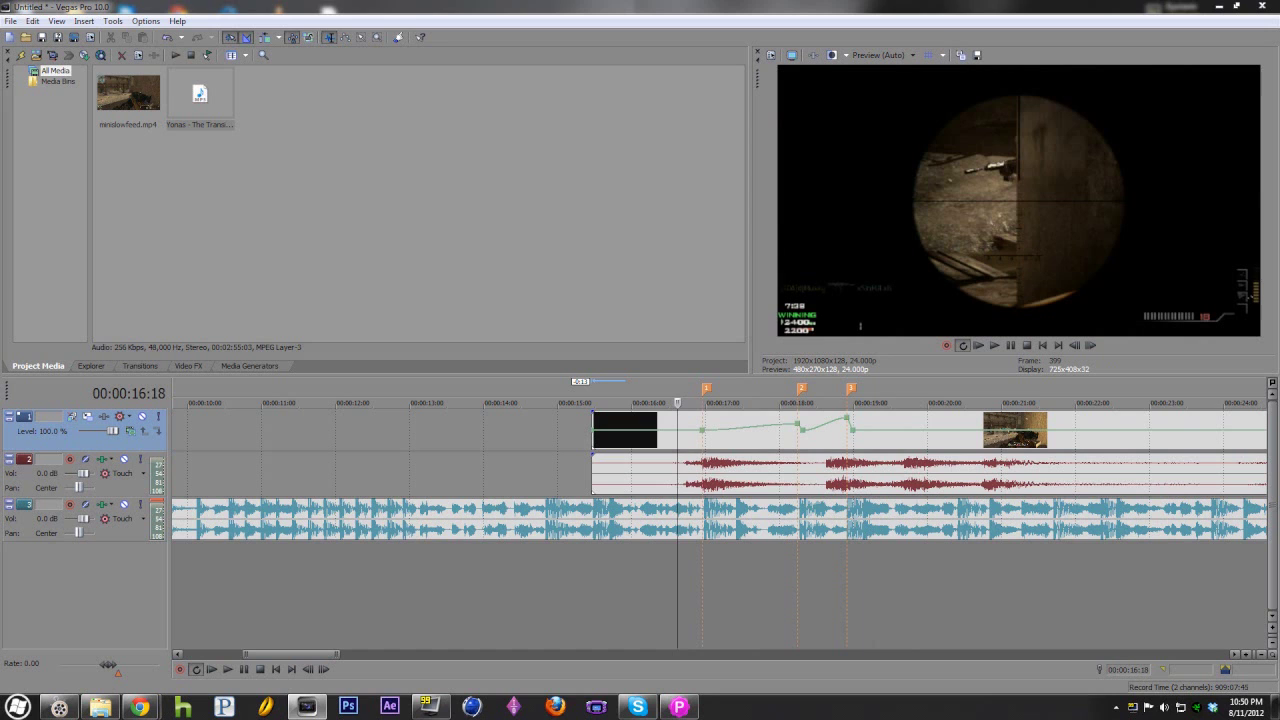
Ungroup the gameplay audio from its video and move the audio event earlier to start at about 00:00:10:14
click(643, 474)
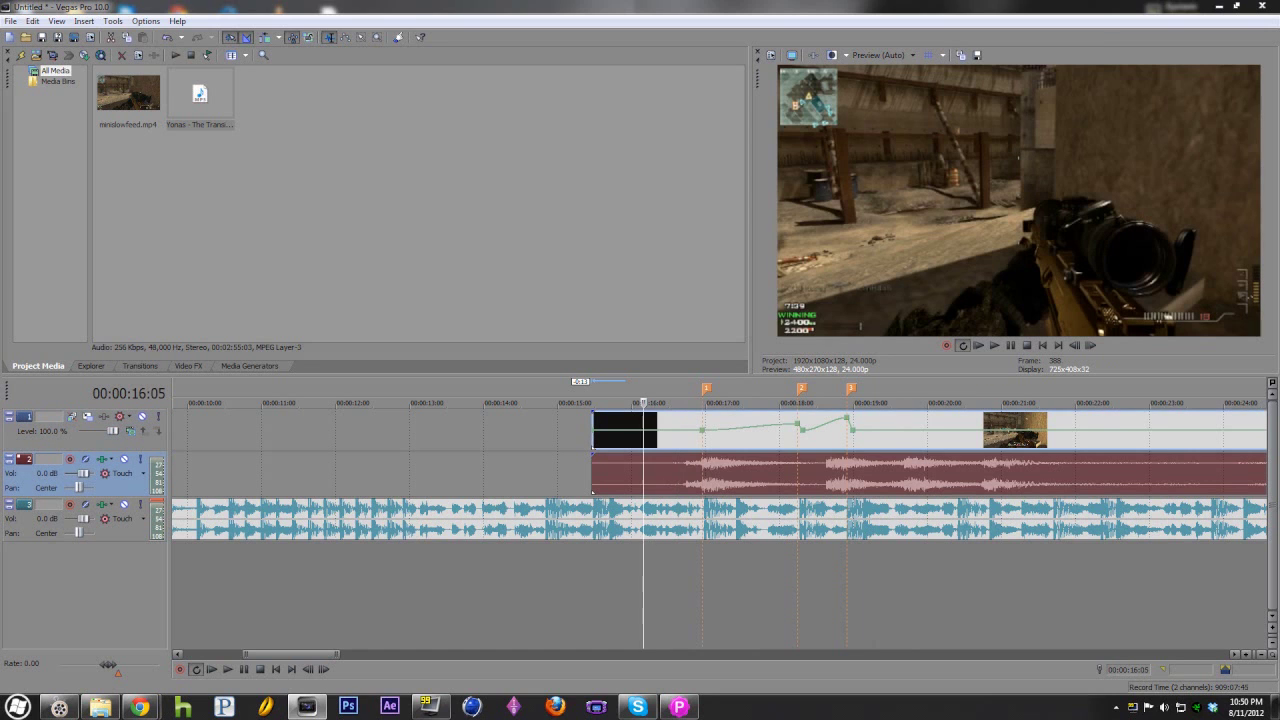
right_click(664, 484)
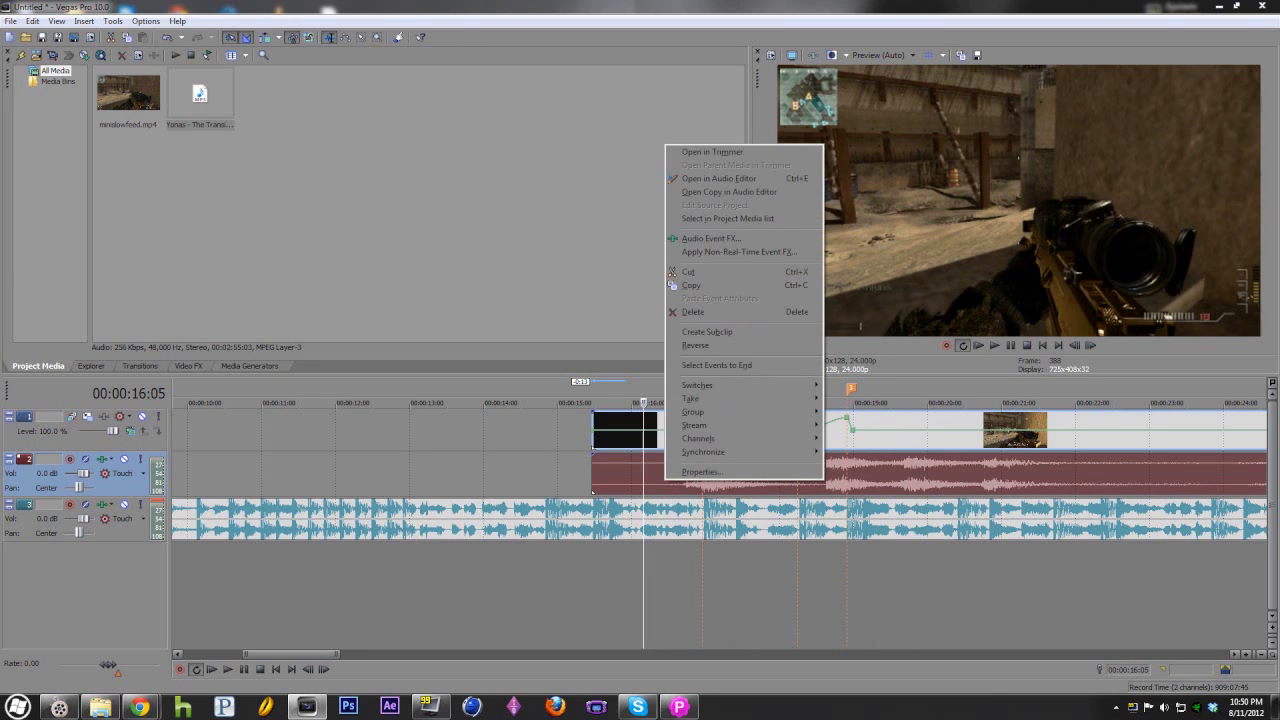
key(Escape)
click(616, 475)
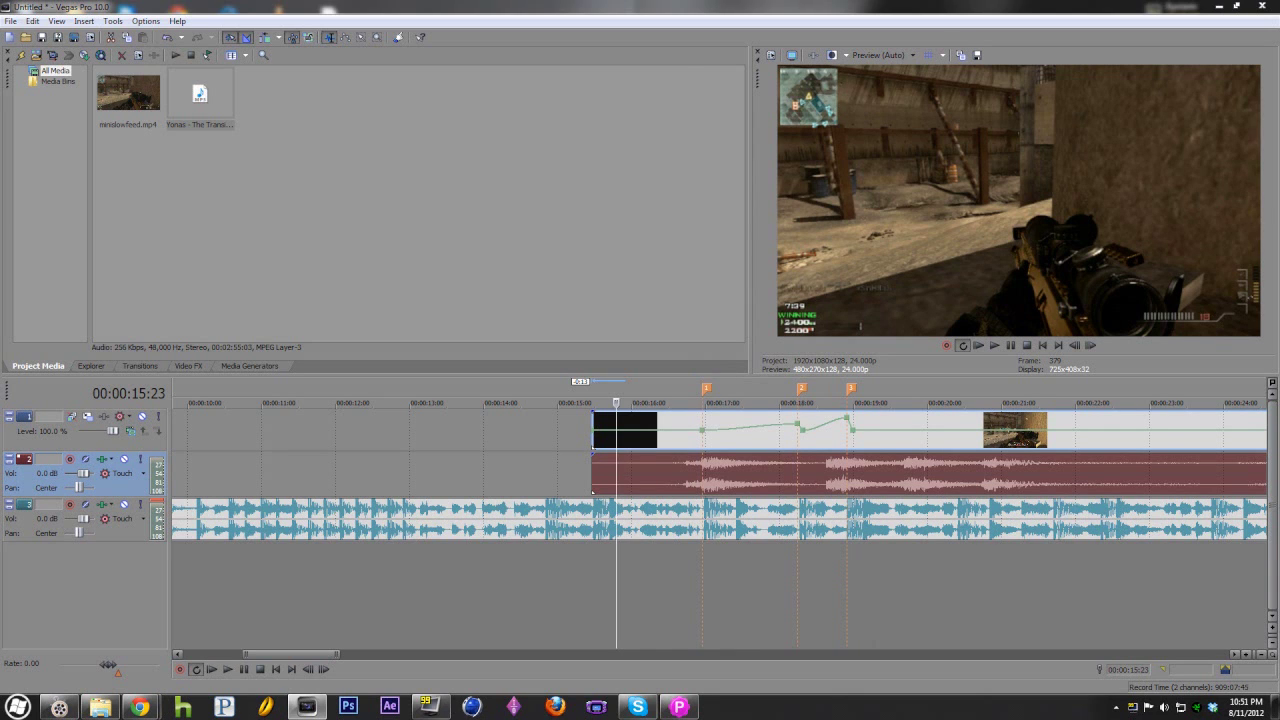
click(717, 475)
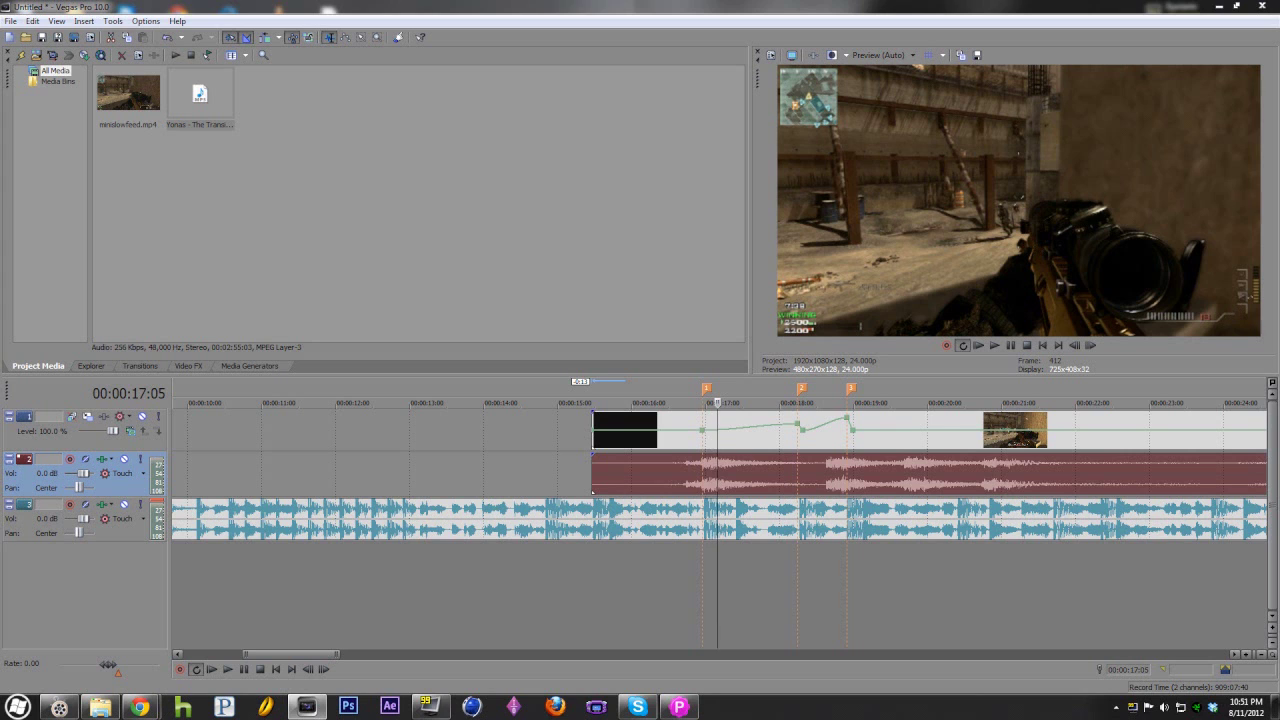
drag(684, 475, 548, 475)
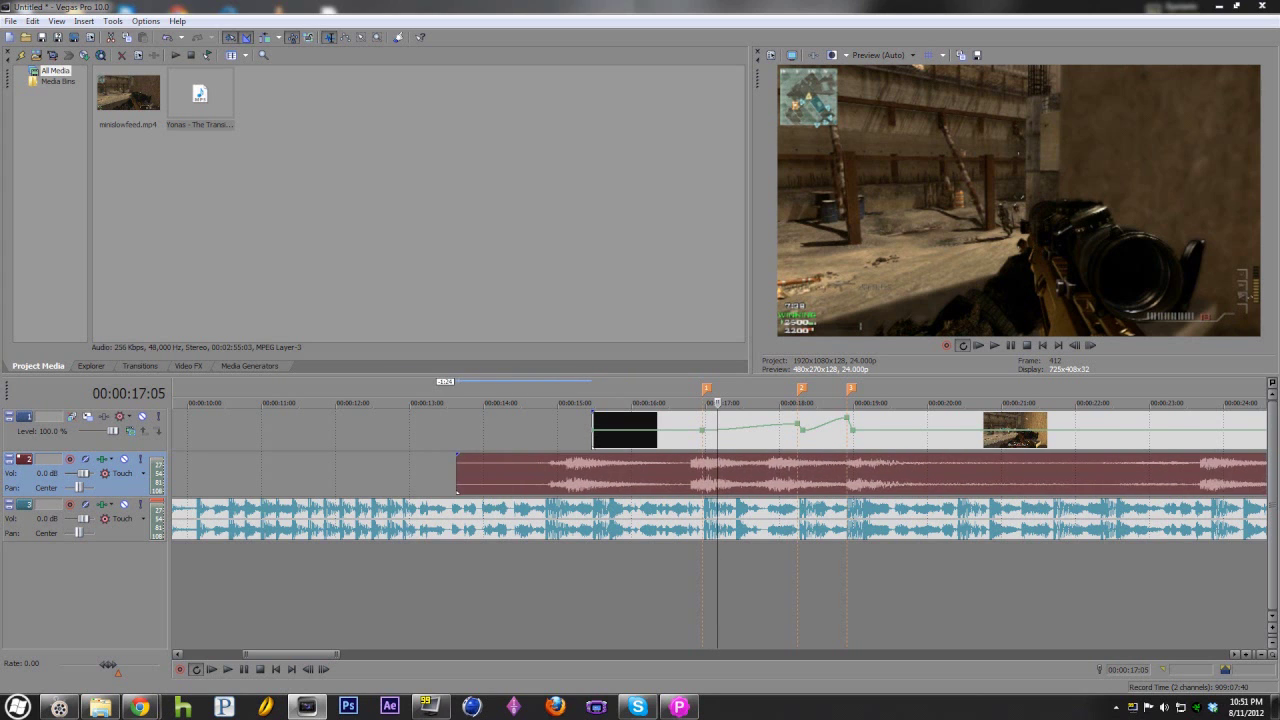
drag(466, 475, 232, 475)
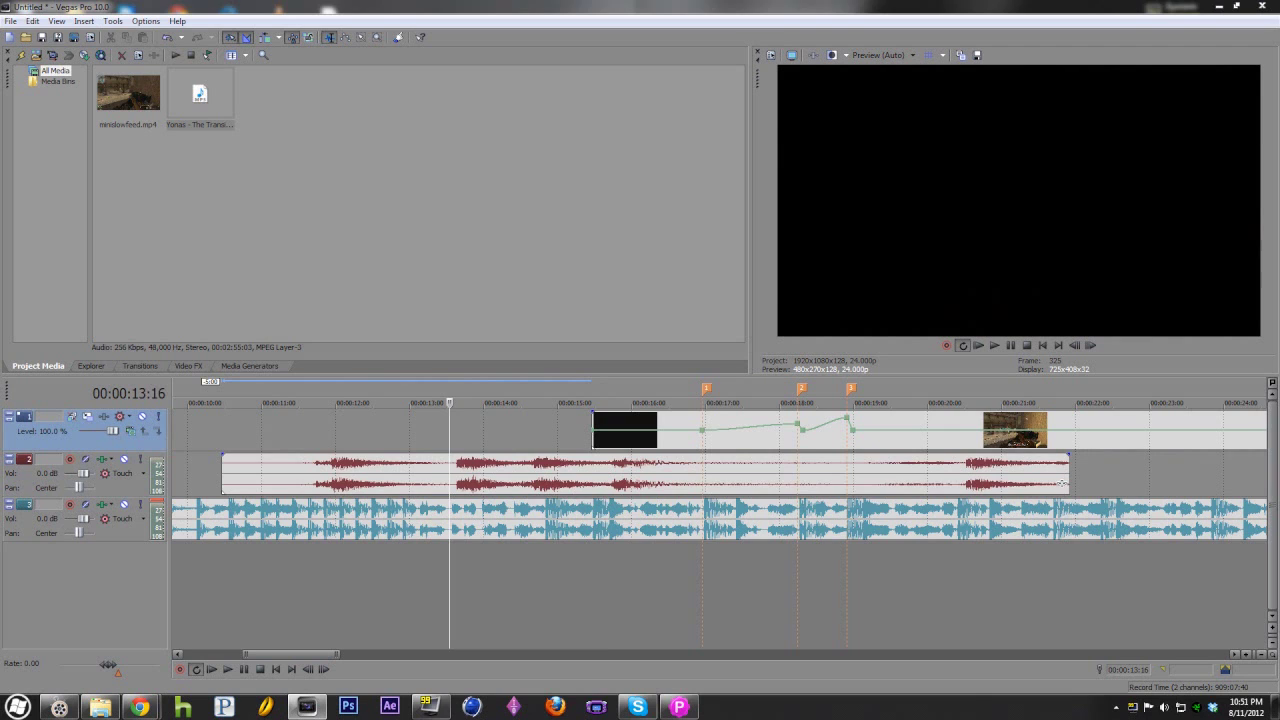
Find the start of the shot sound at 00:00:13:18 and split the gameplay audio event there
key(space)
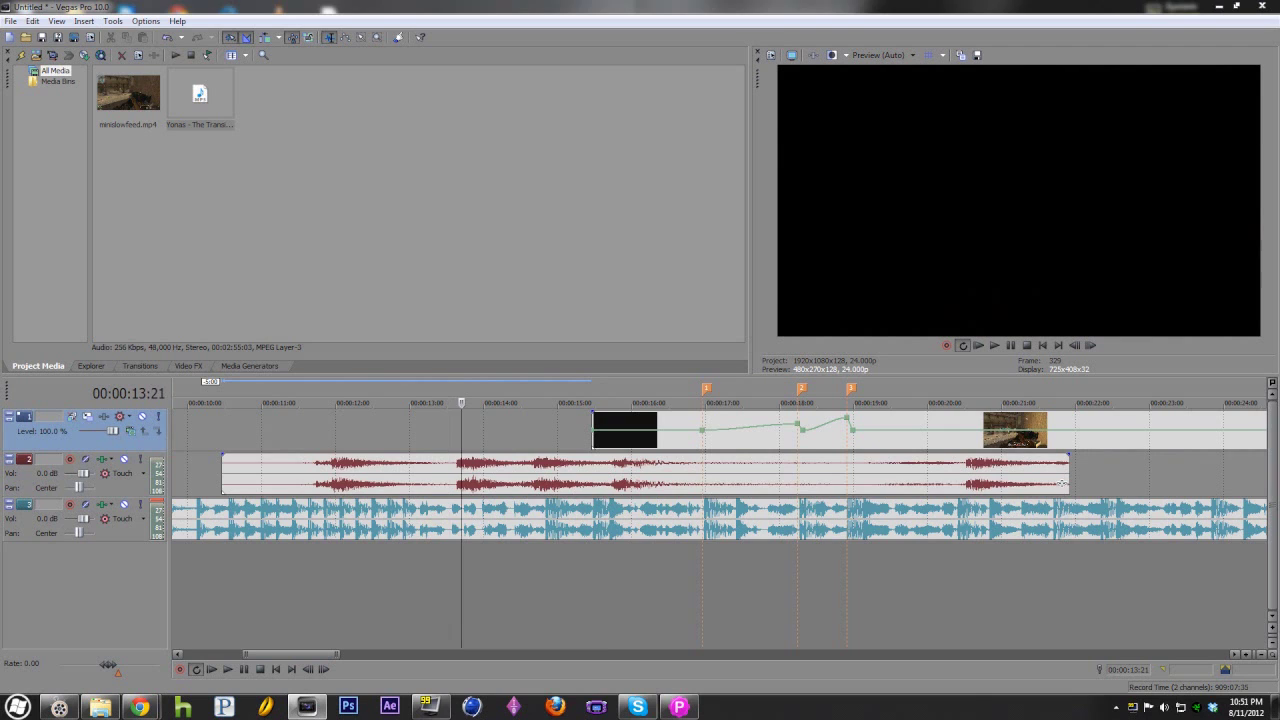
key(Left)
key(Left)
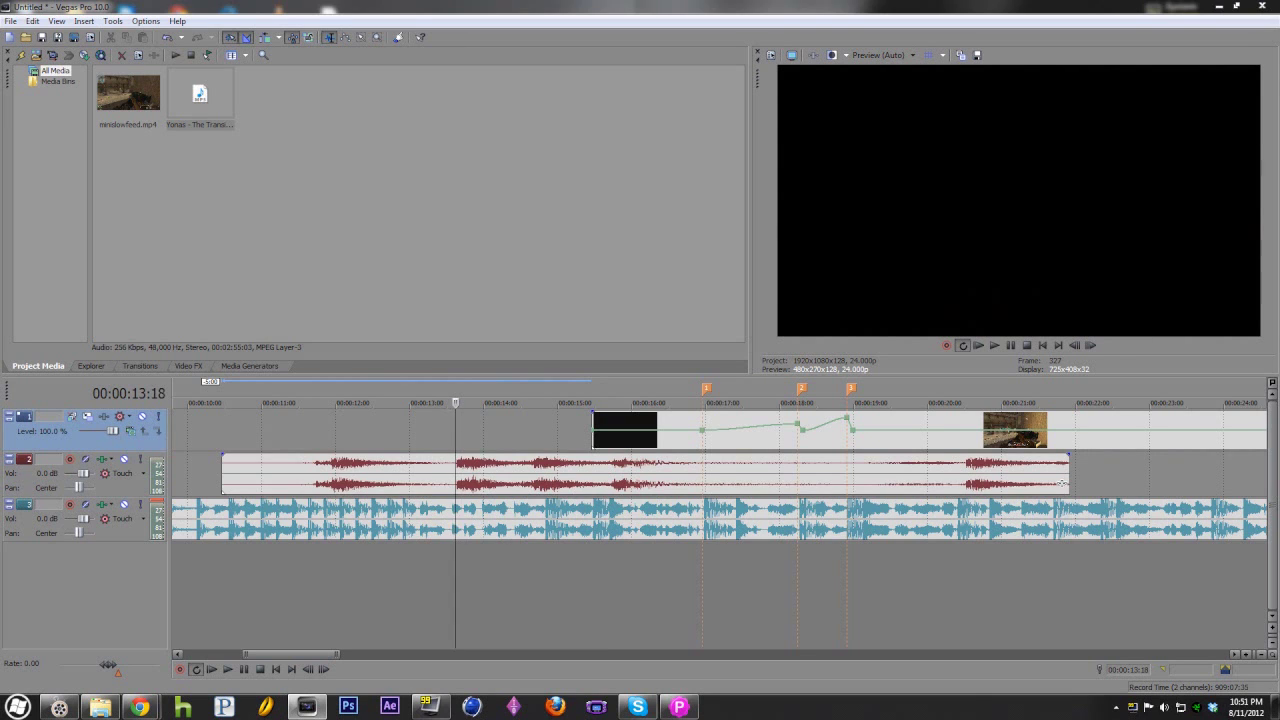
key(space)
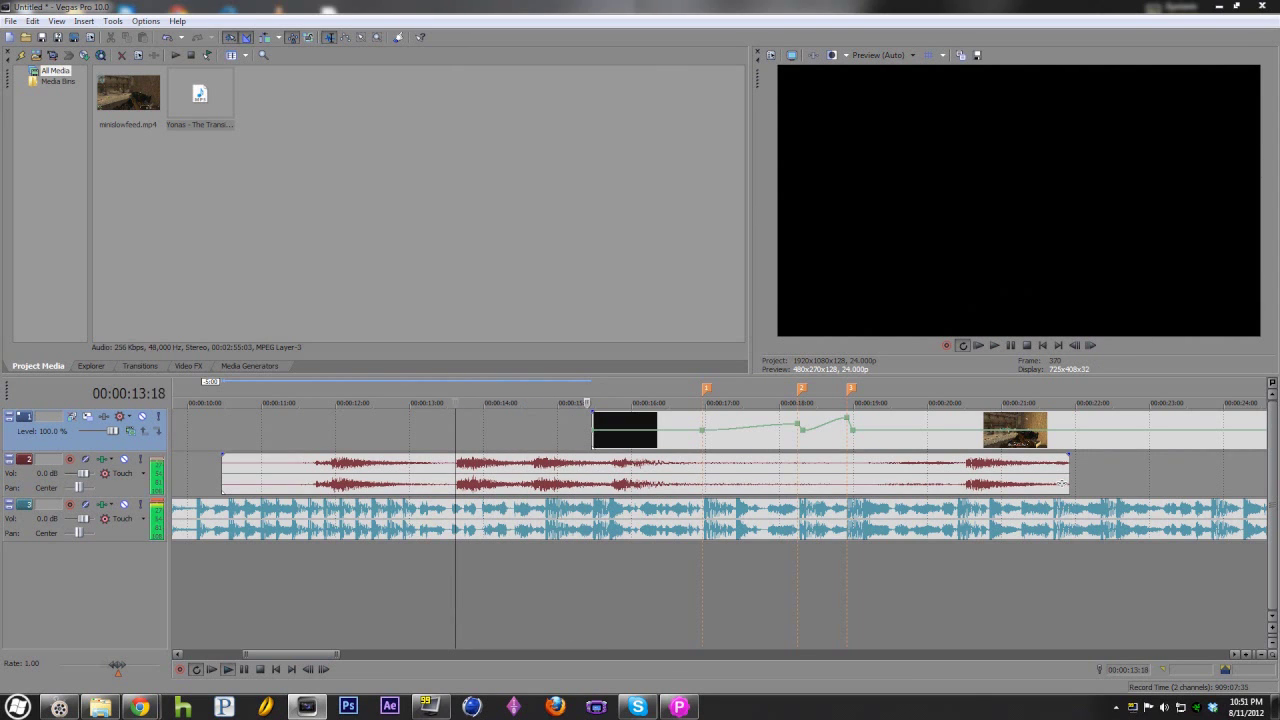
key(space)
click(1062, 484)
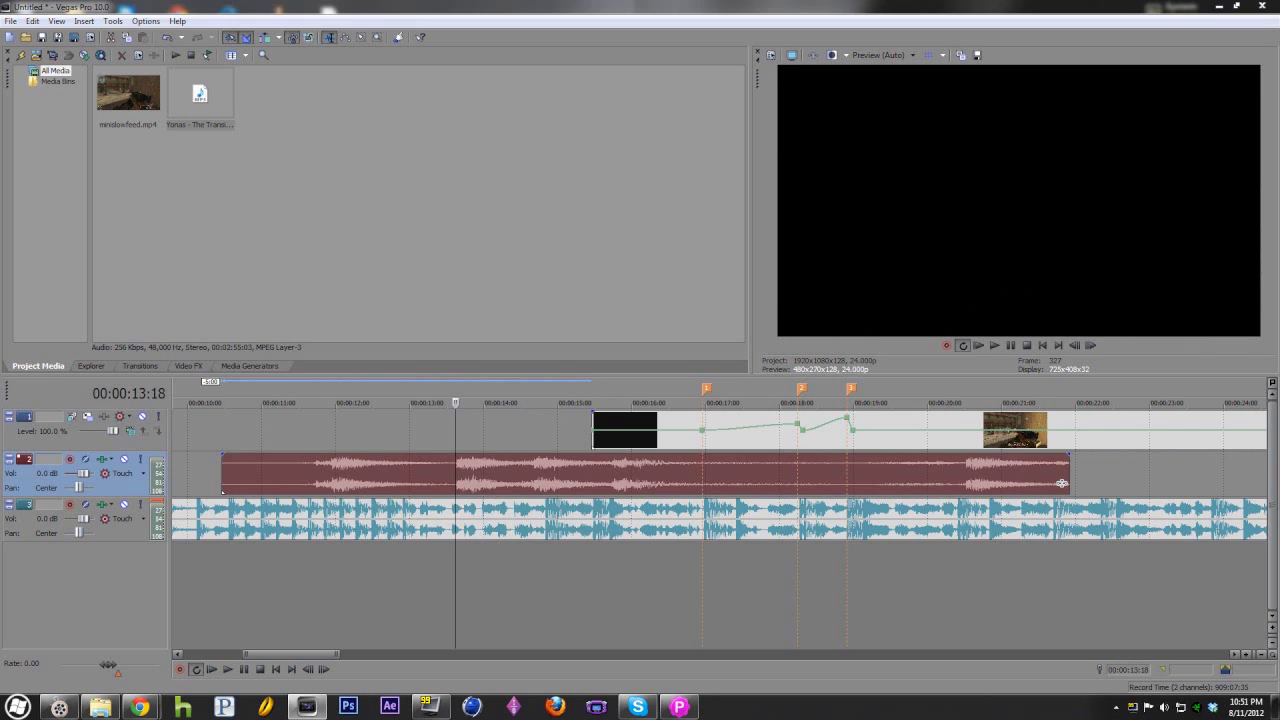
scroll(1062, 484, up, 2)
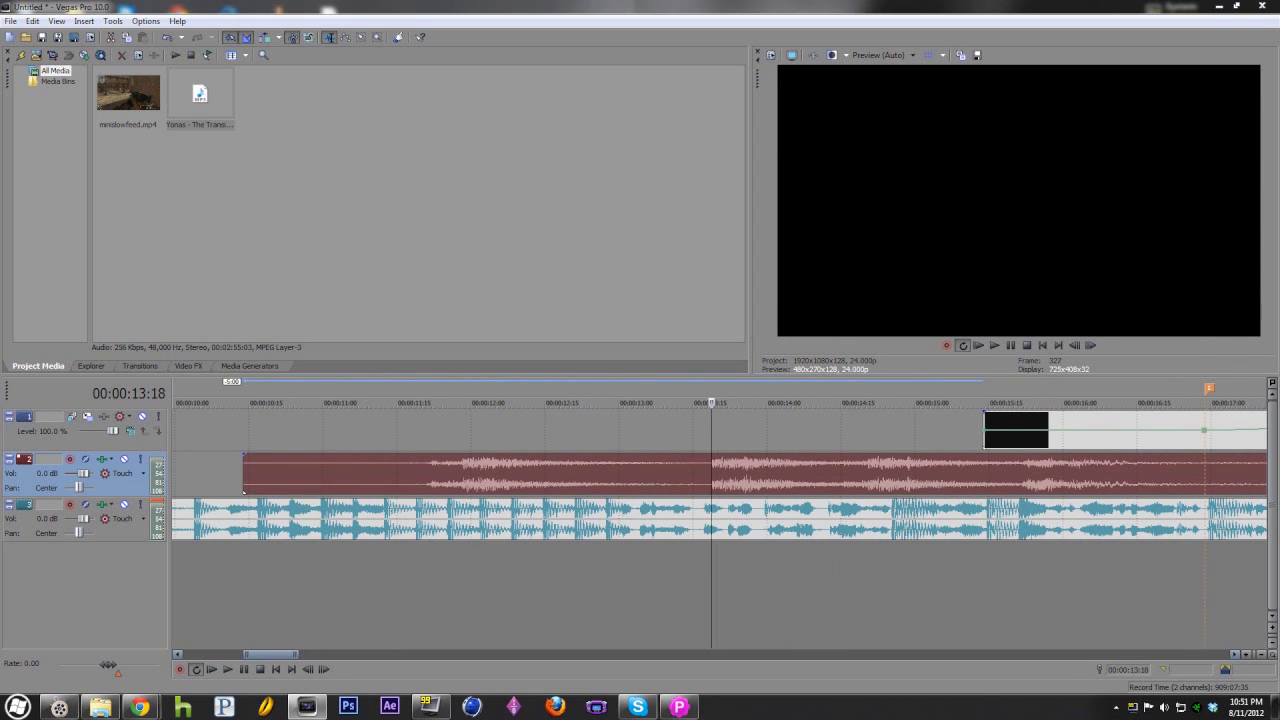
key(s)
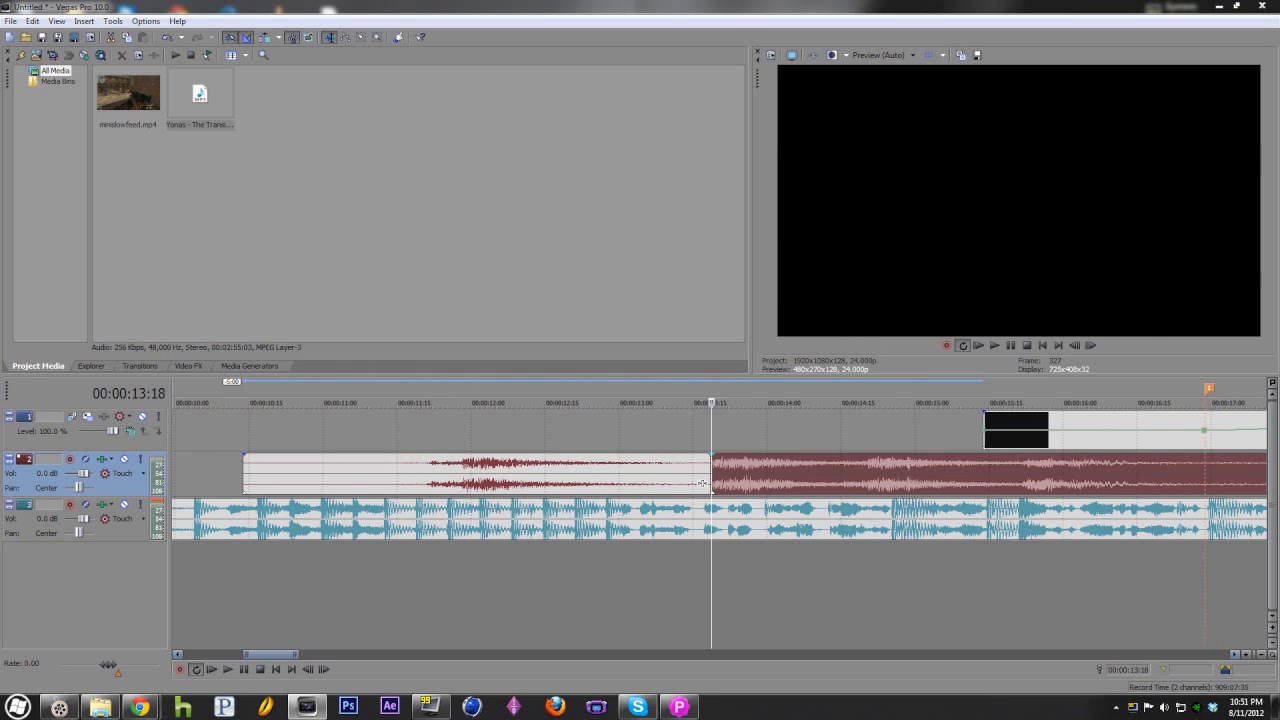
Split the gameplay audio again at 00:00:14:17 and delete the pieces before and after the isolated shot sound
key(space)
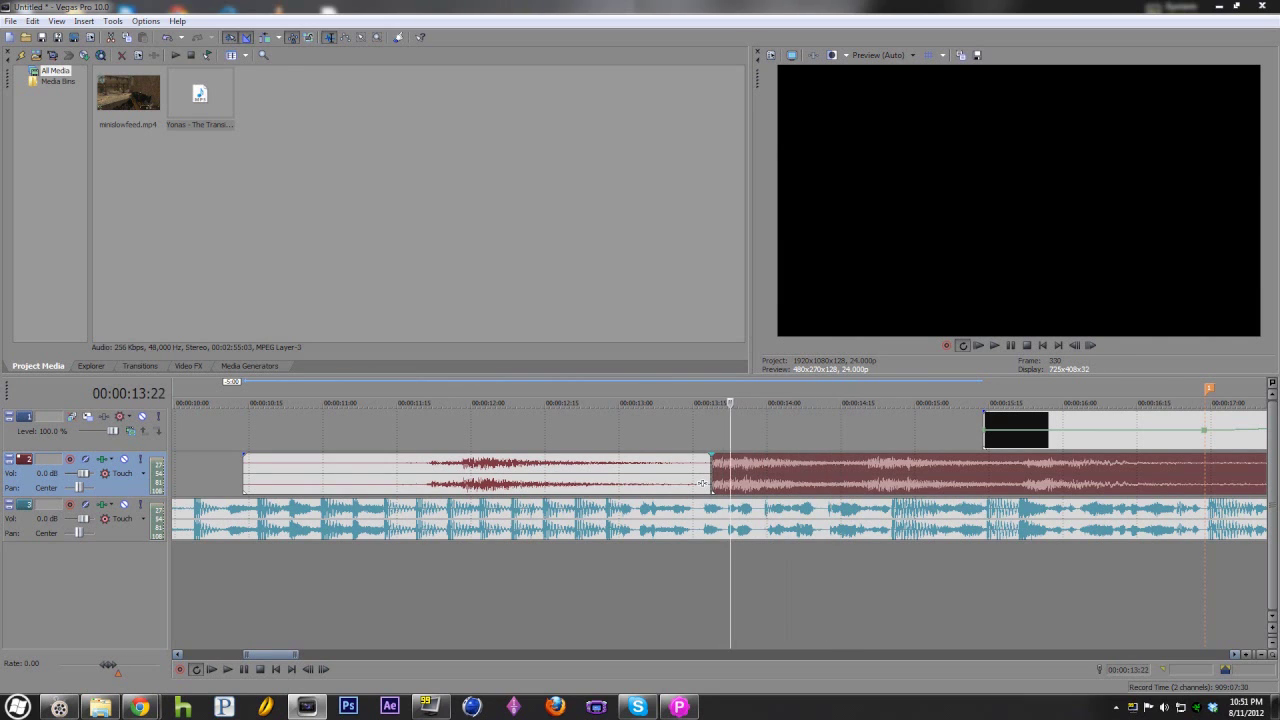
key(s)
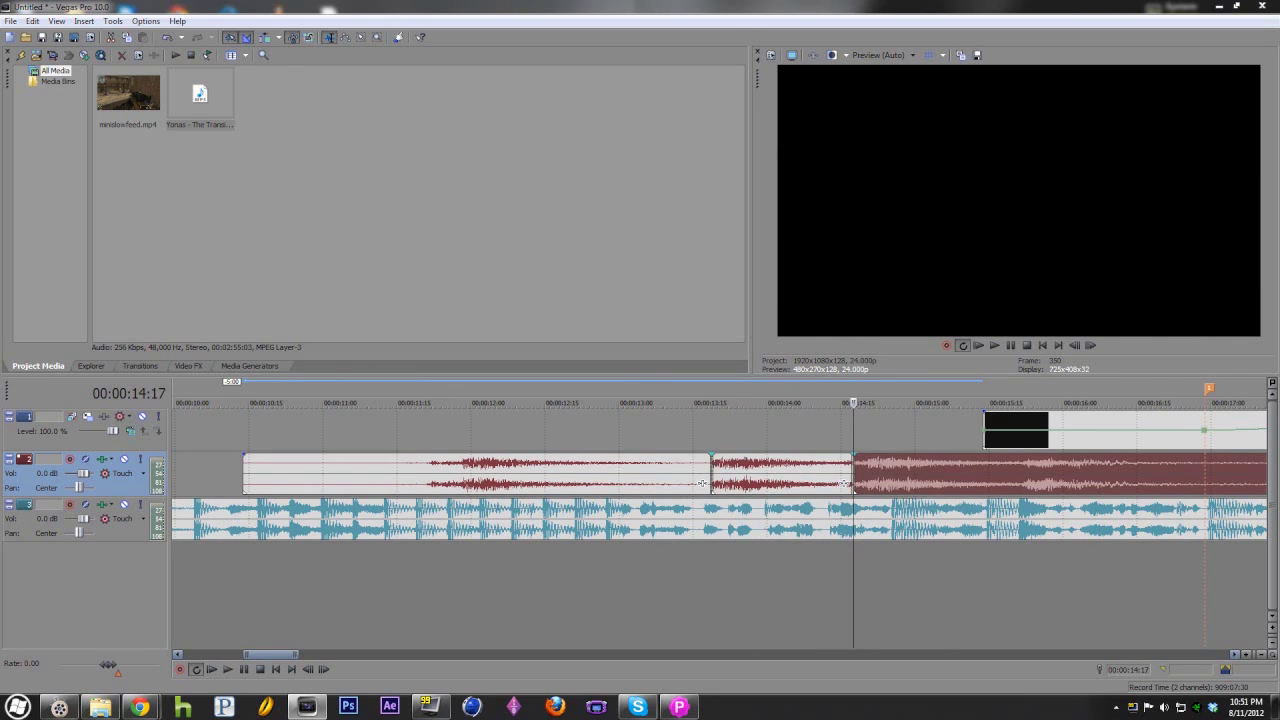
click(702, 484)
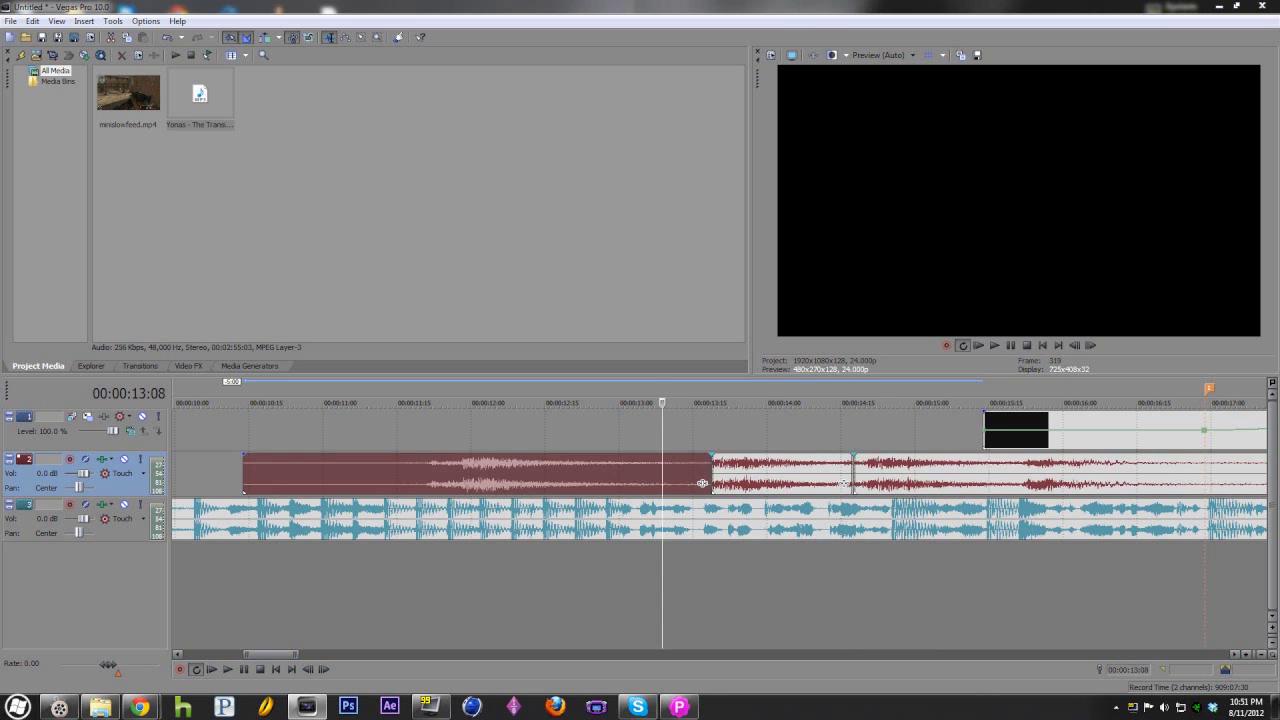
key(Delete)
click(986, 484)
key(Delete)
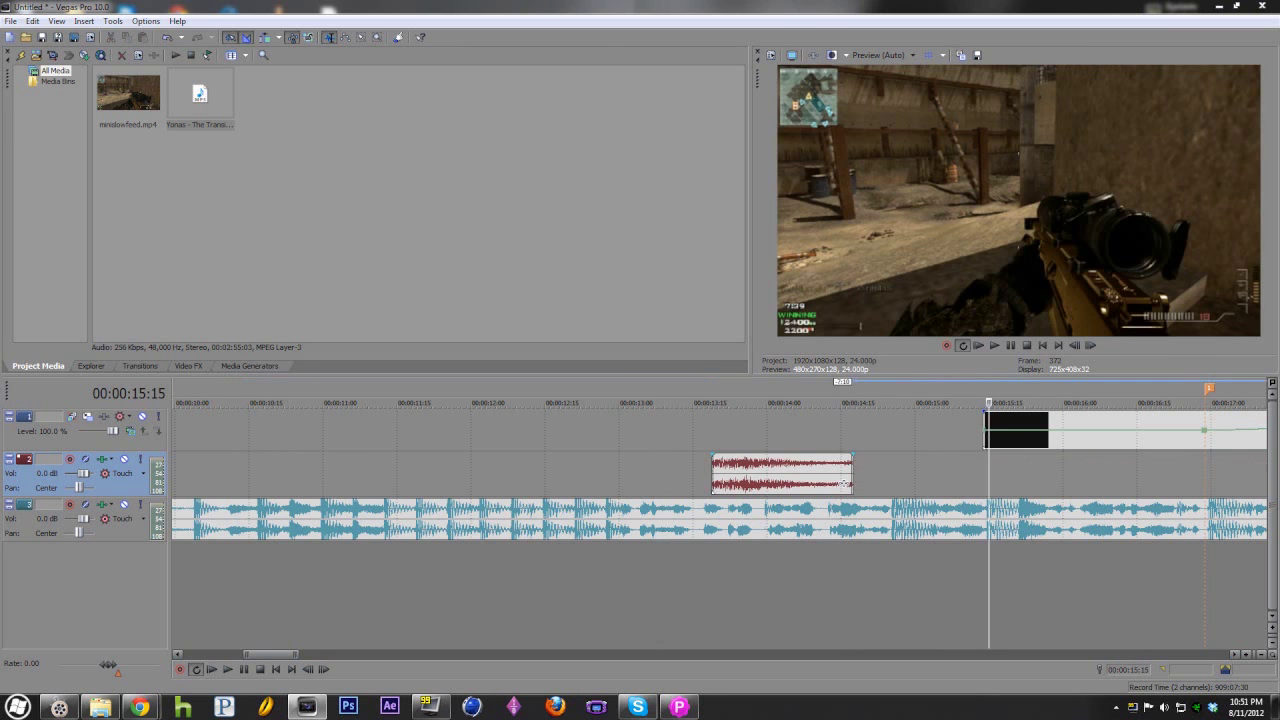
Move the isolated shot sound so it starts at marker 1 and play back the result from just before it
scroll(612, 483, down, 1)
drag(612, 484, 941, 484)
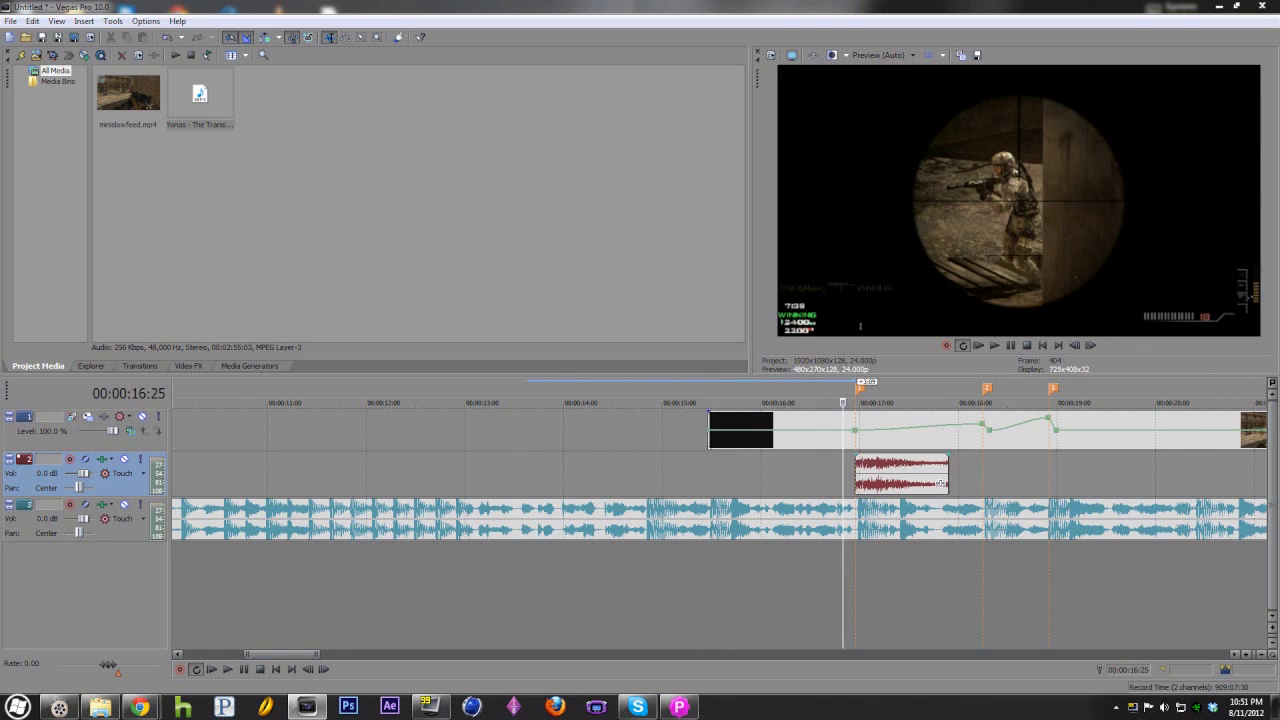
scroll(940, 484, down, 1)
key(space)
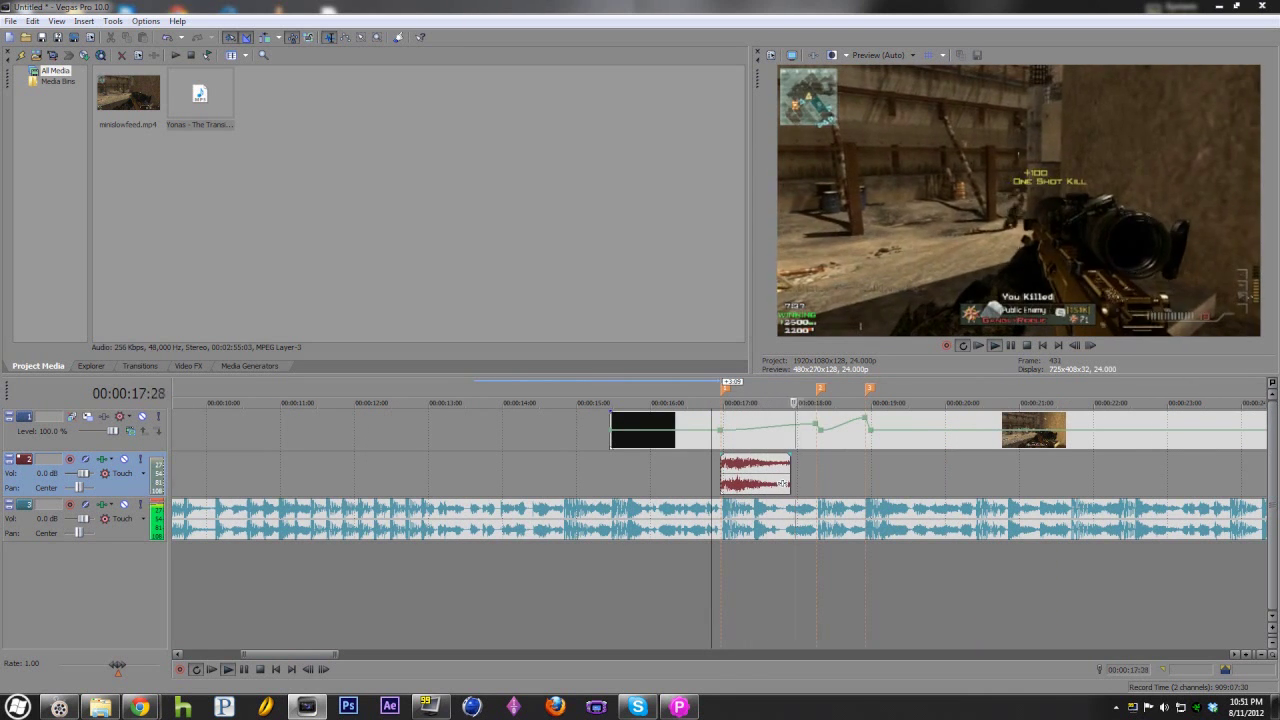
Copy the shot sound and paste it at marker 2 (00:00:18:07) and marker 3 (00:00:18:27) on the gameplay audio track
click(783, 484)
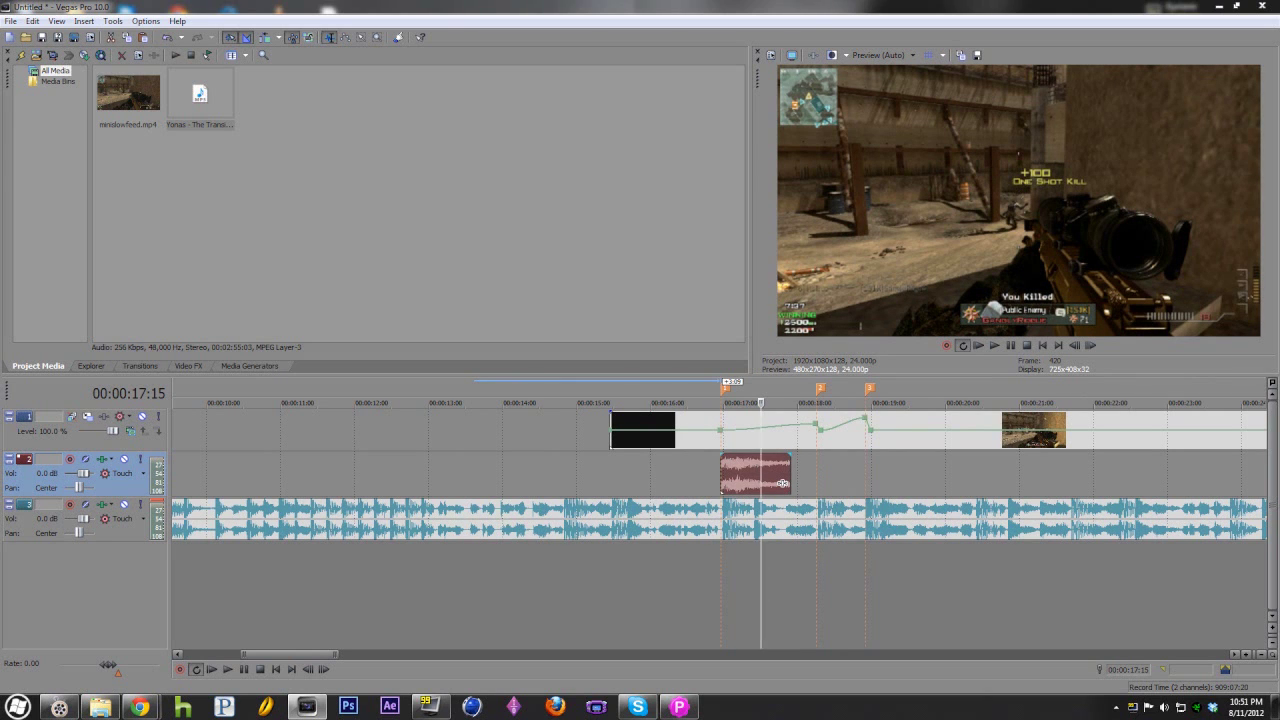
key(2)
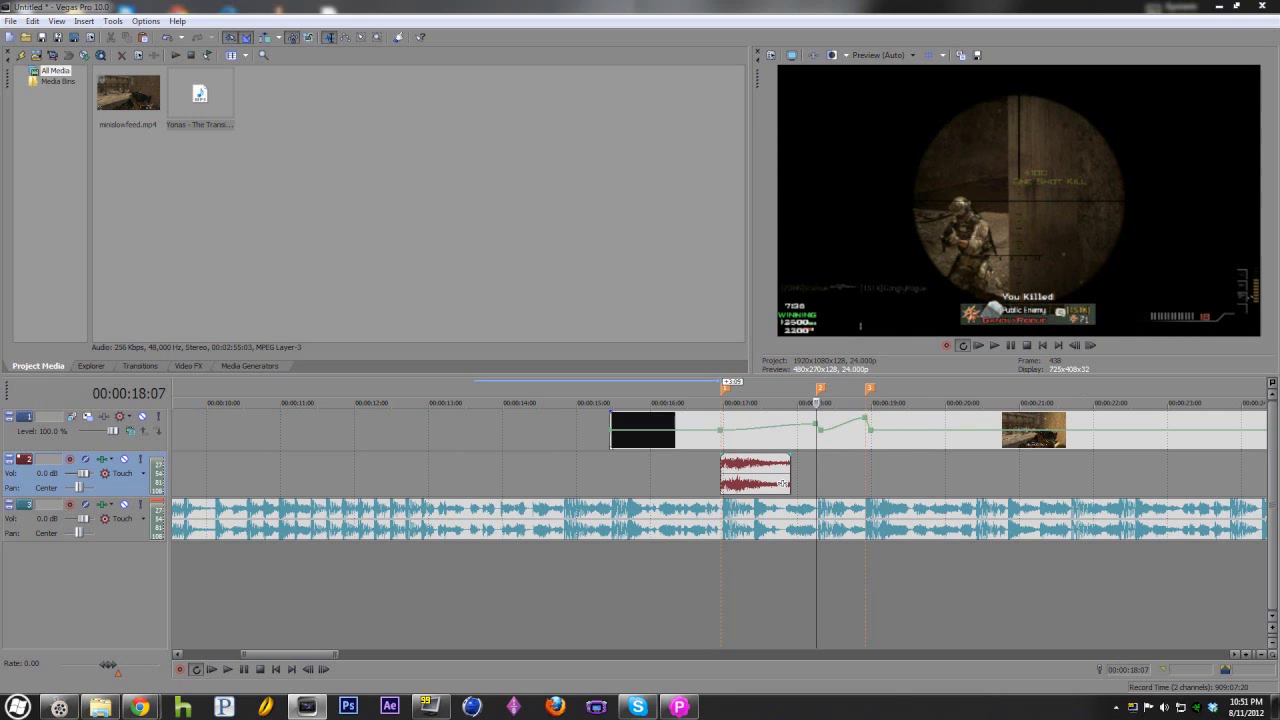
key(Right)
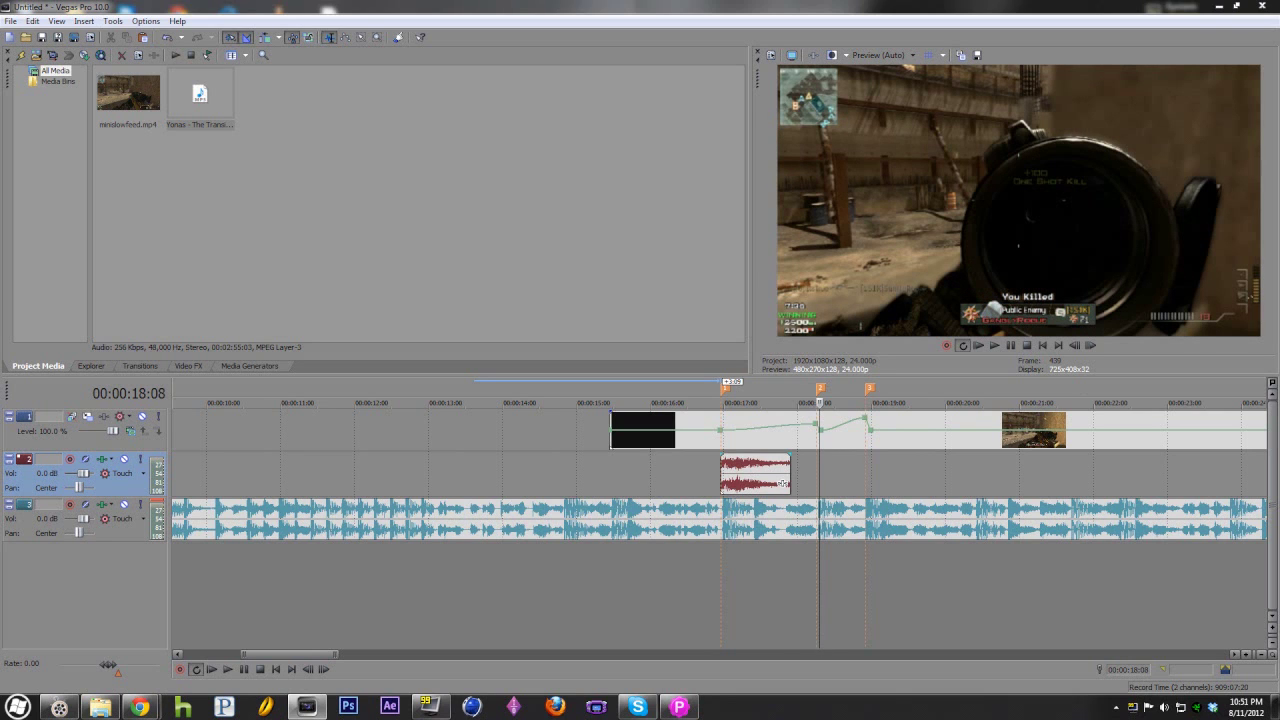
key(Left)
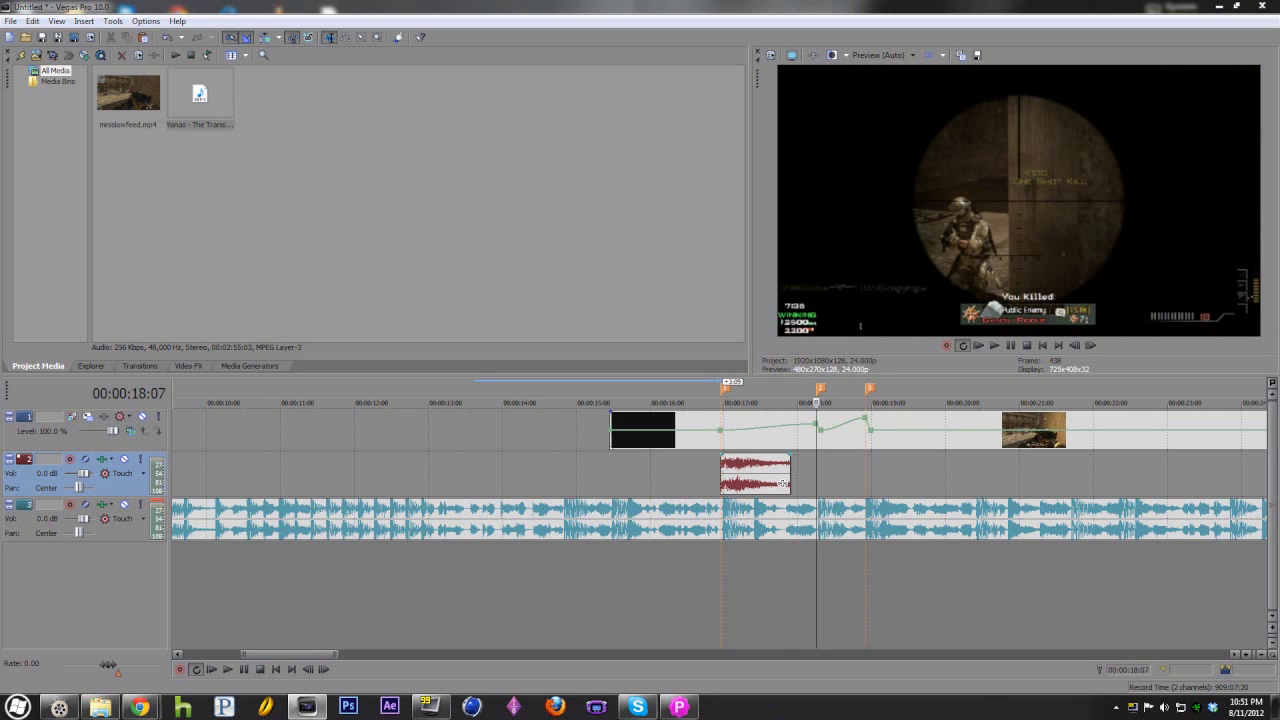
key(ctrl+v)
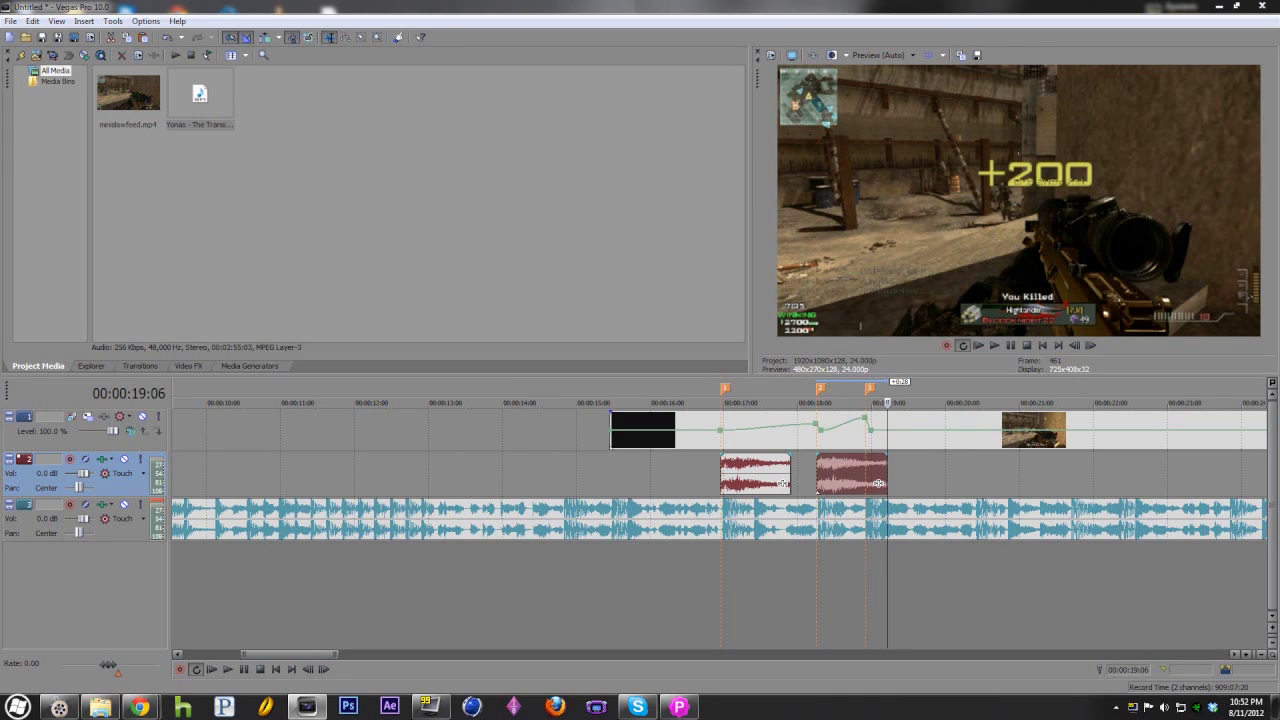
key(ctrl+Left)
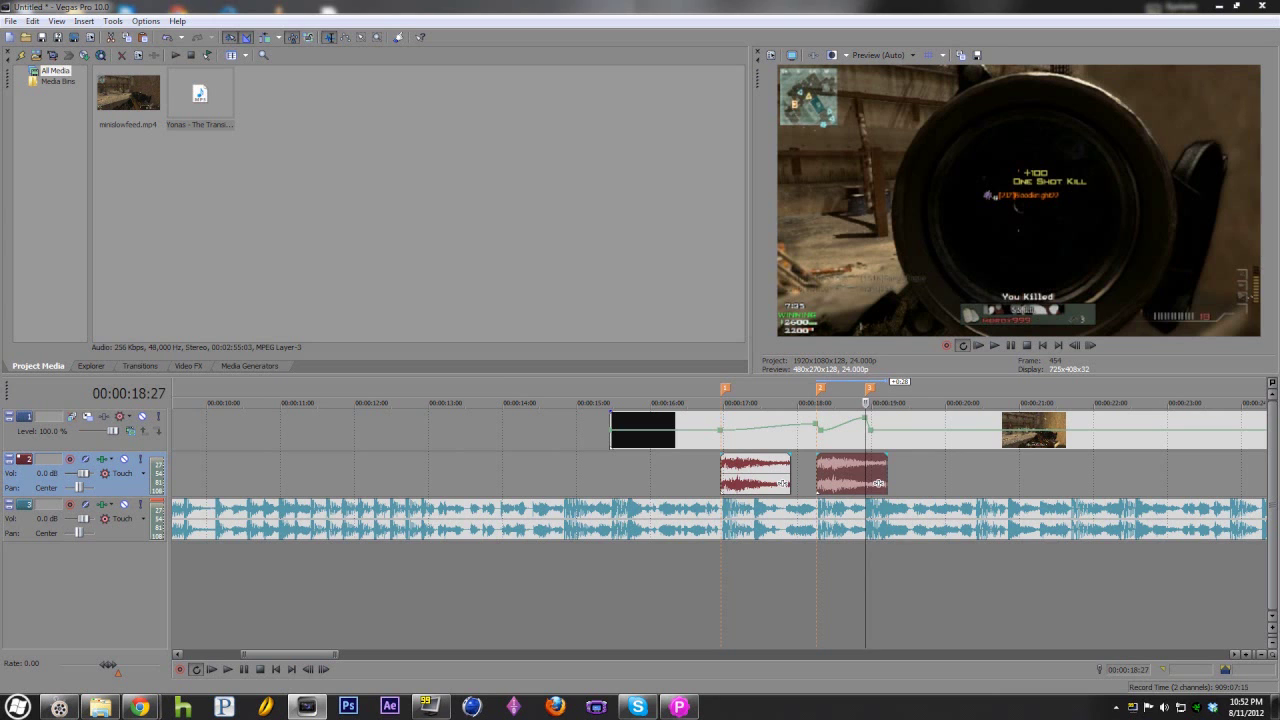
key(ctrl+v)
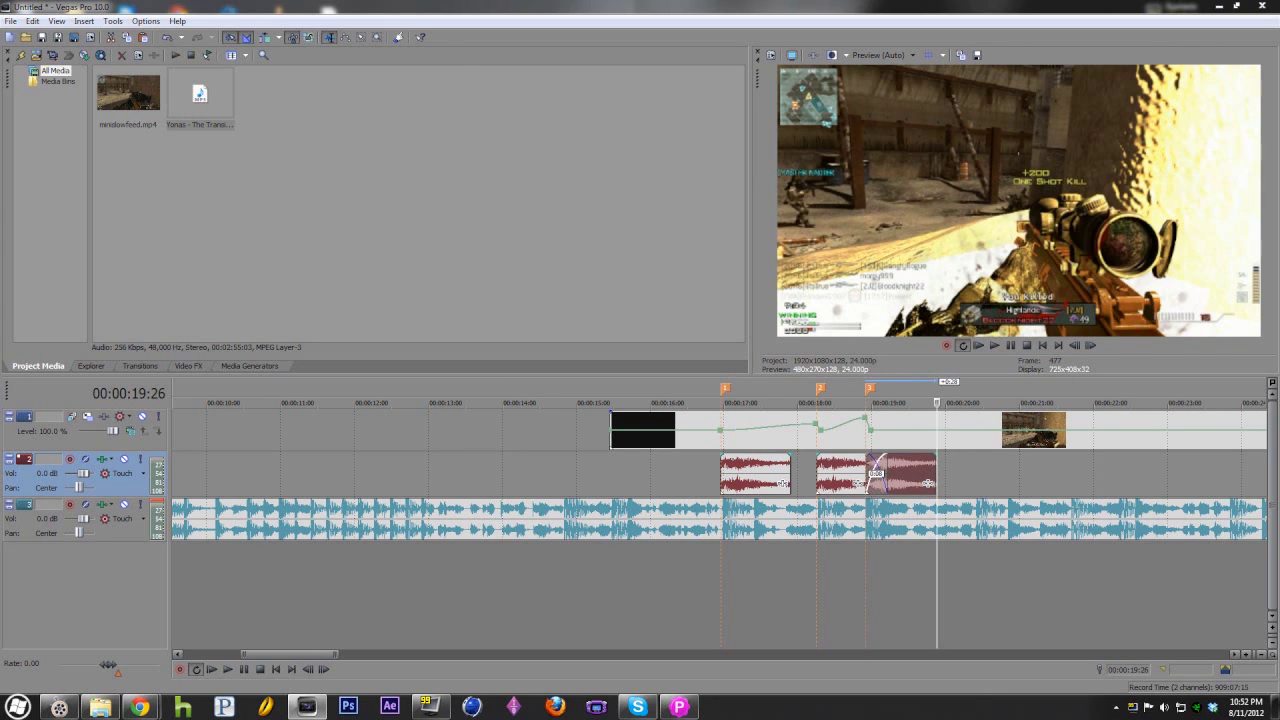
Play back the three synced shots from before marker 1, and again from the start of the gameplay clip
click(681, 473)
key(space)
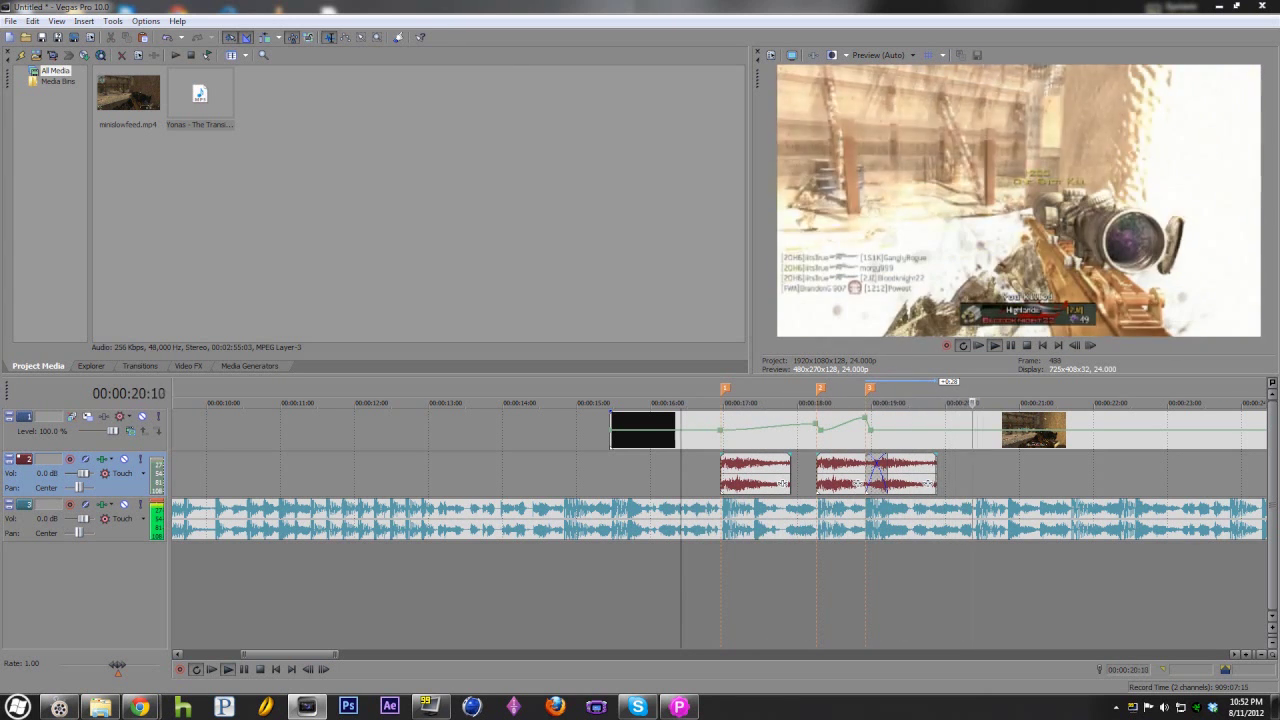
key(space)
click(942, 473)
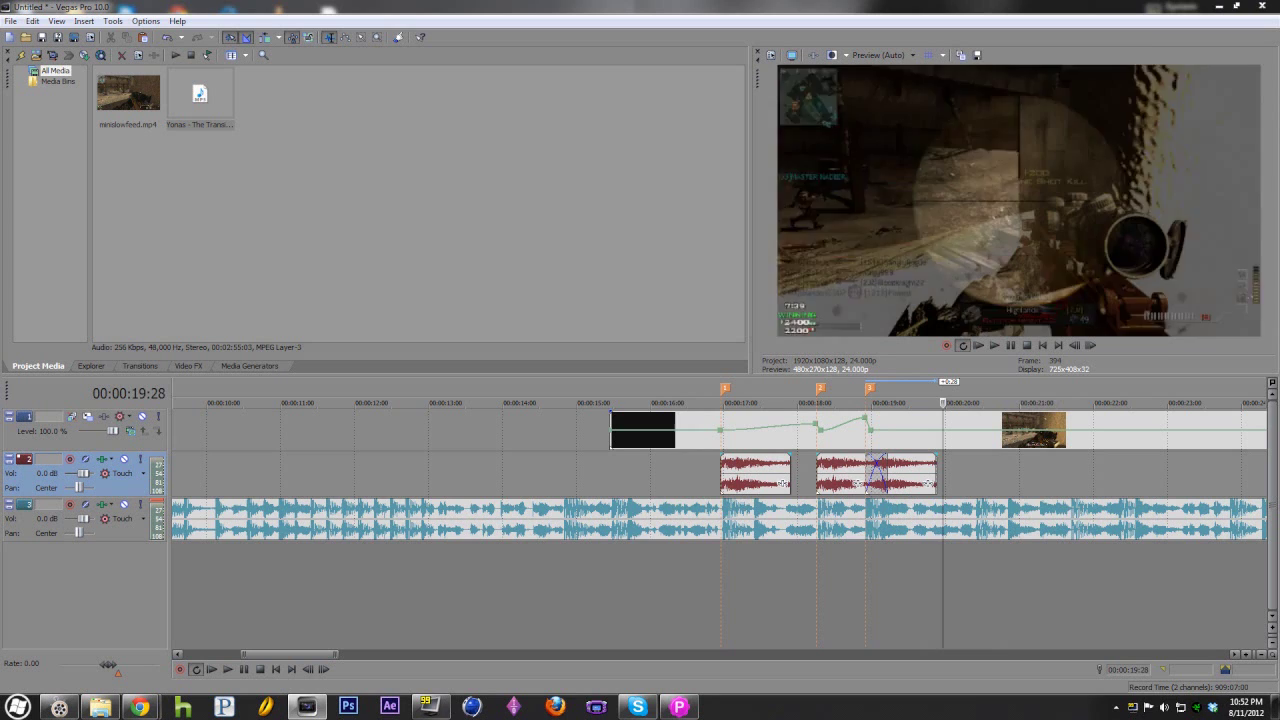
click(637, 473)
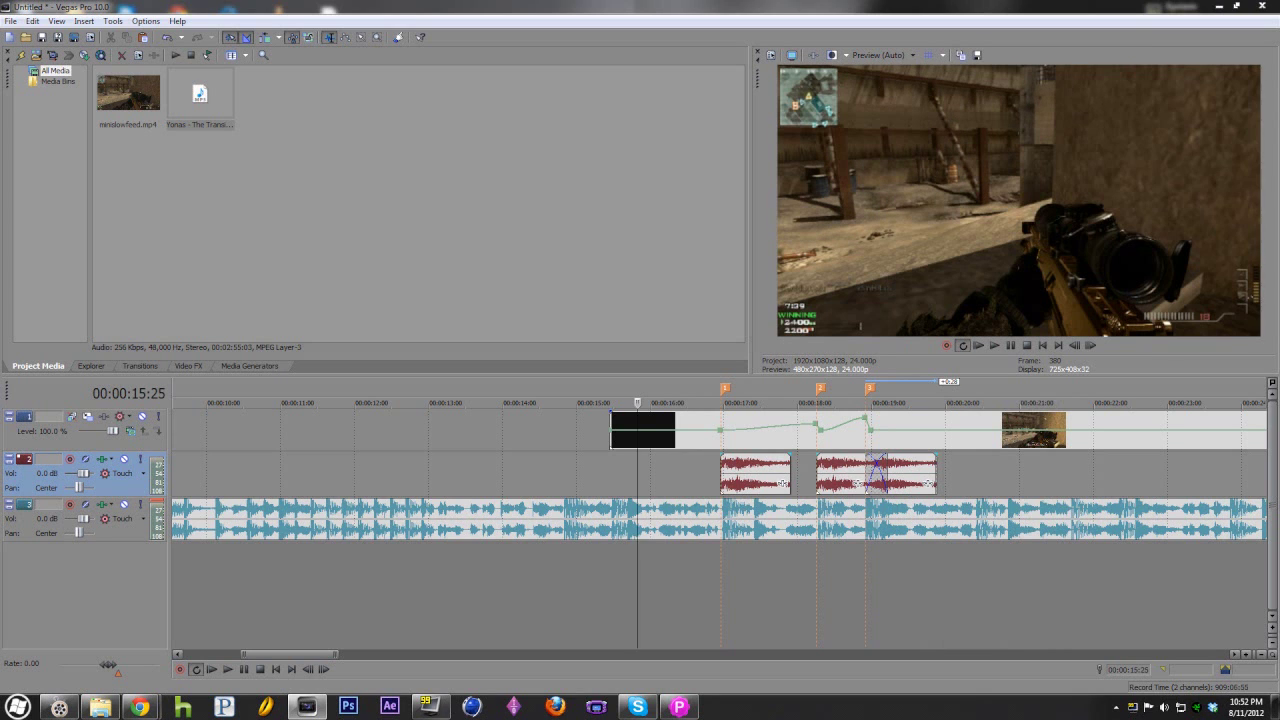
click(610, 403)
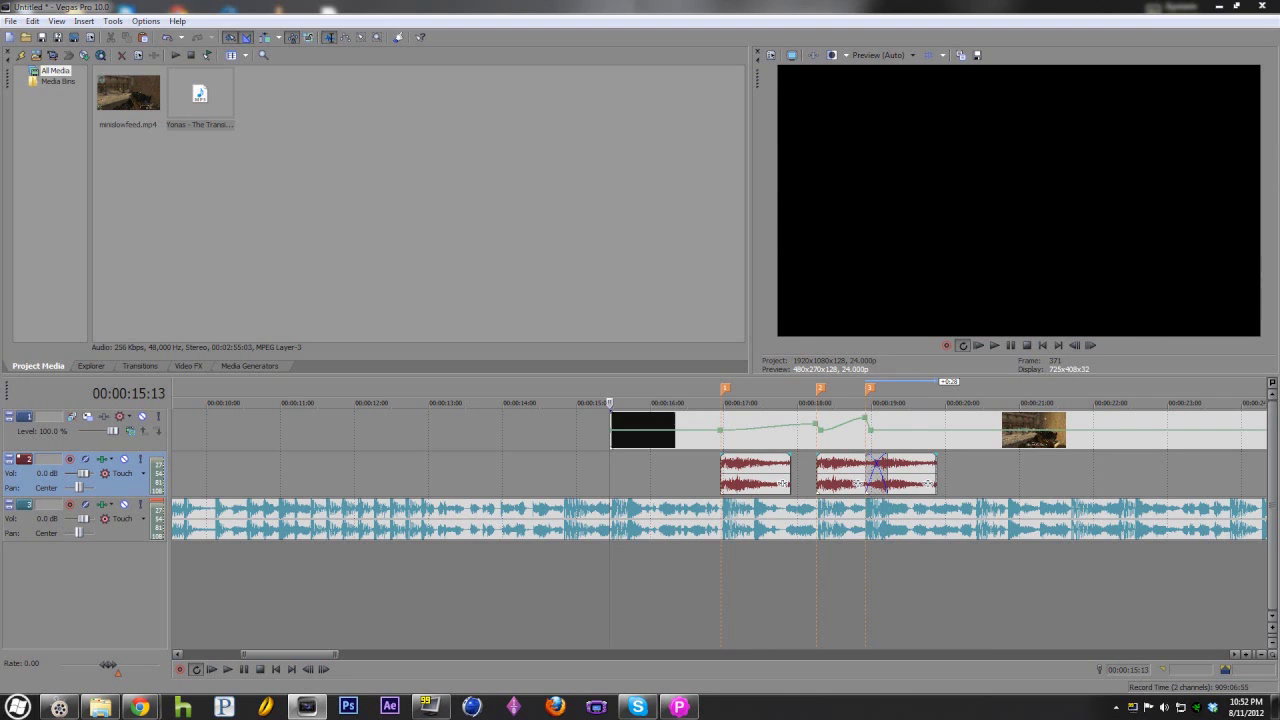
key(space)
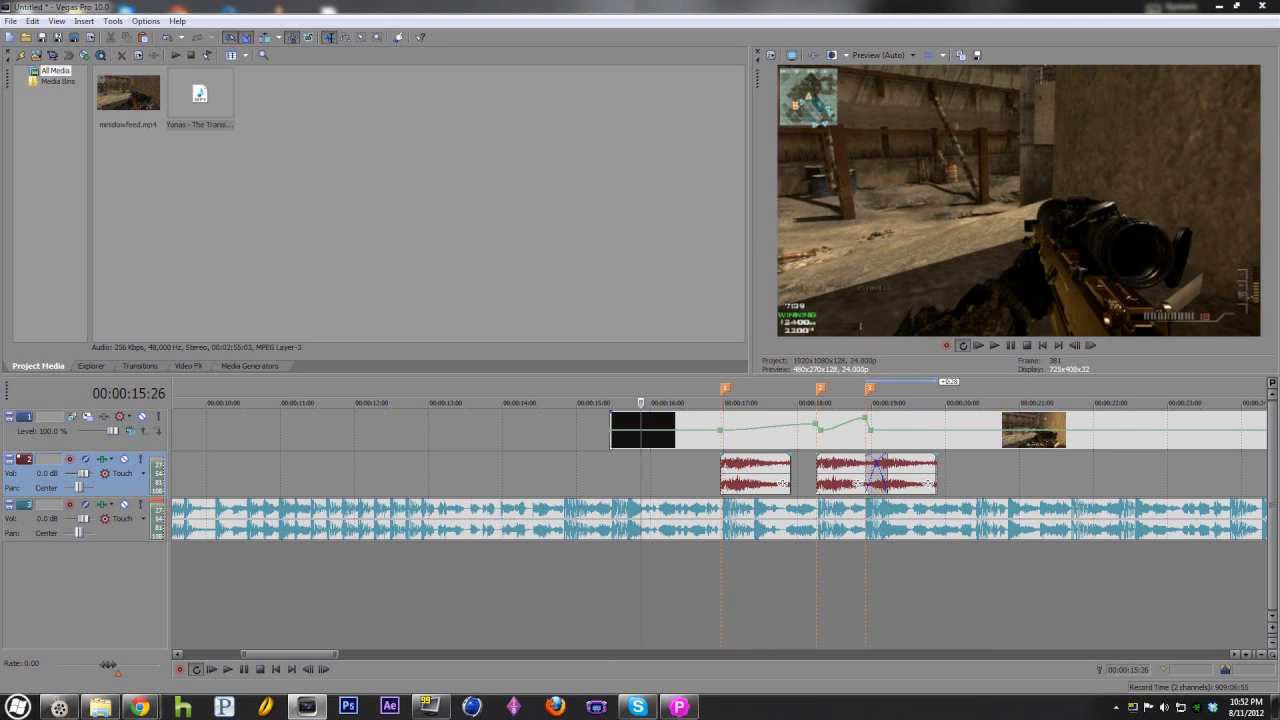